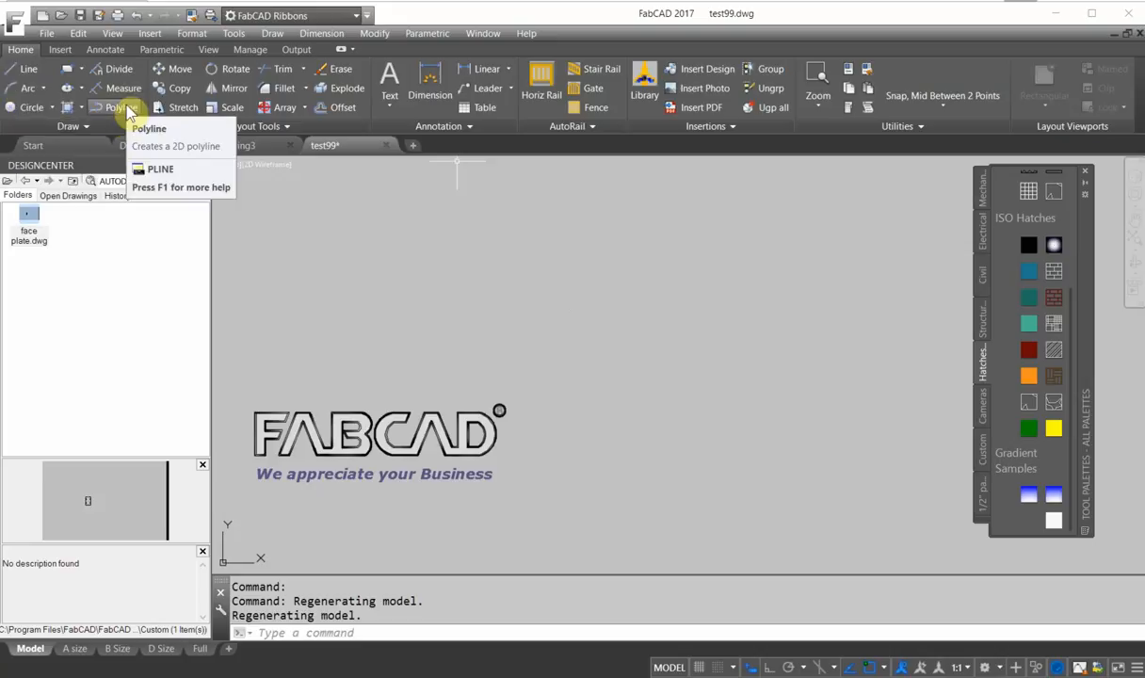
# Draw a three-point arc as the outer curve of a spiral.
pyautogui.click(89, 126)
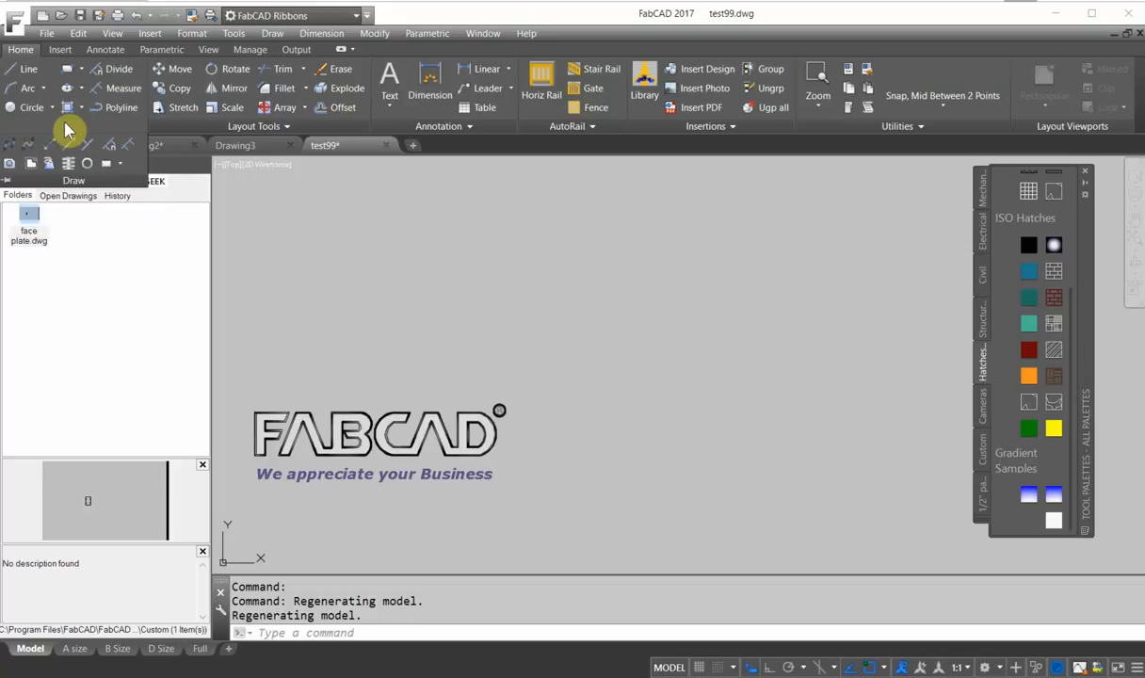
pyautogui.click(13, 92)
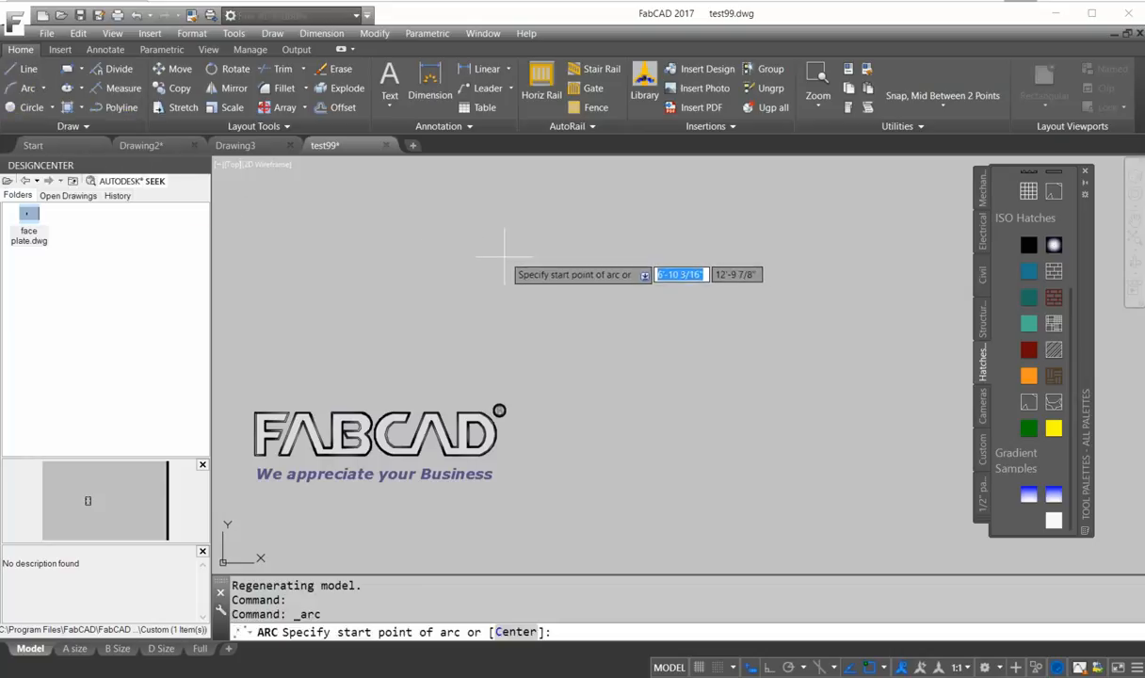
pyautogui.click(556, 284)
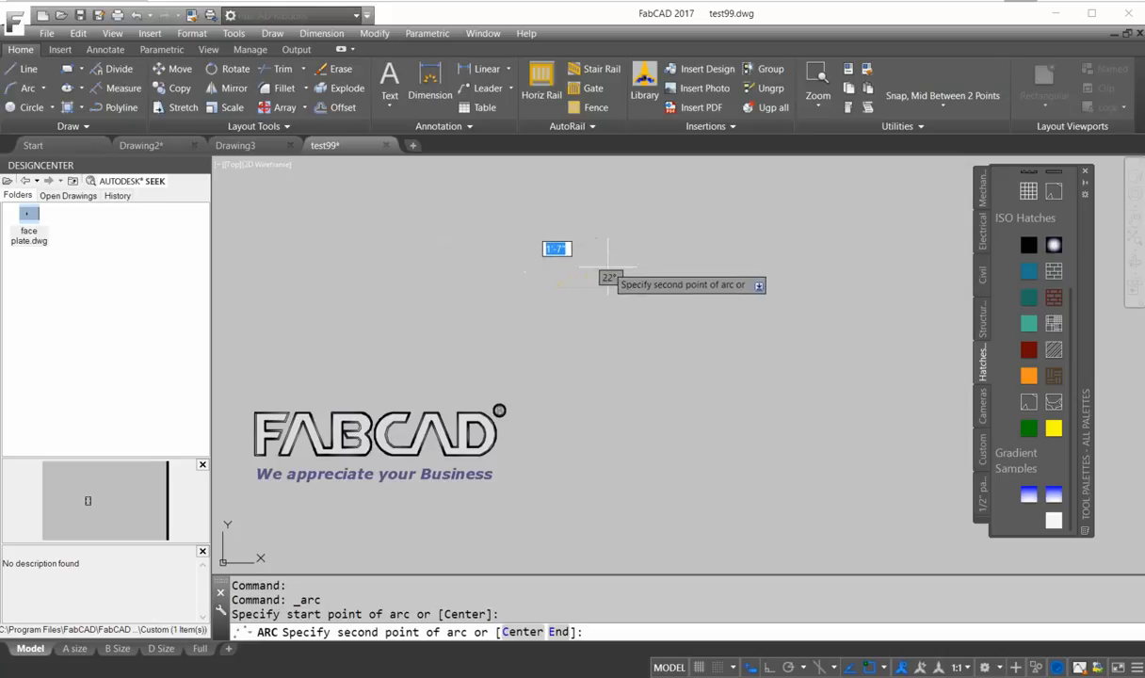
pyautogui.click(588, 254)
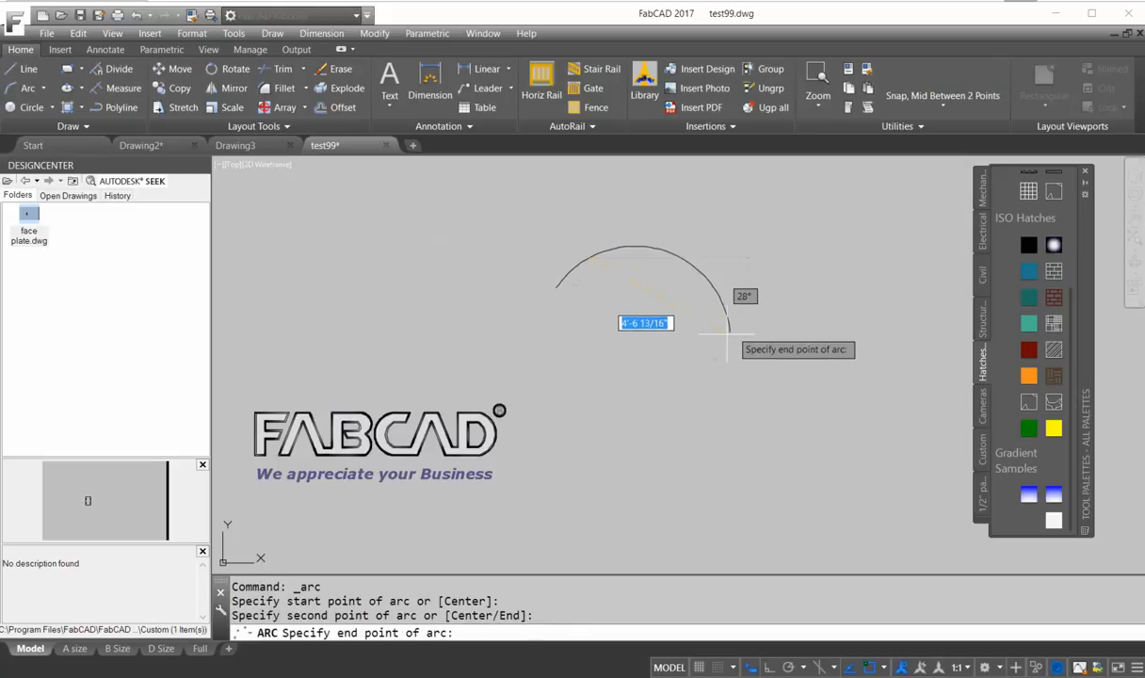
pyautogui.click(687, 291)
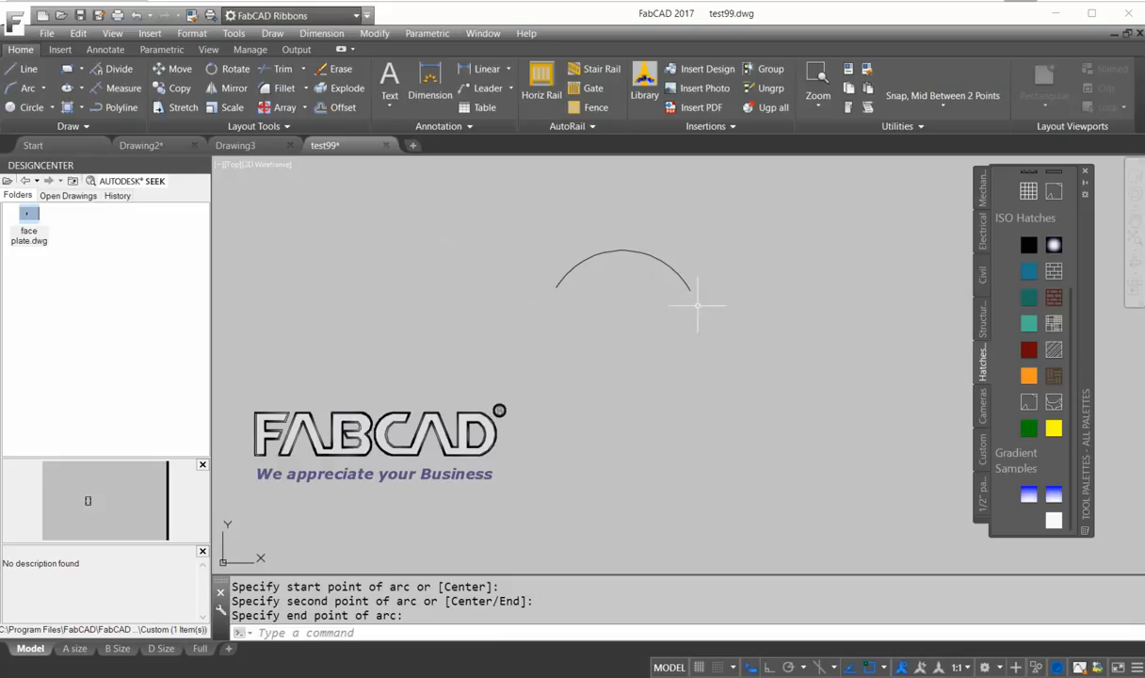
# Continue with three tangent arcs, each curling further inward, to complete the spiral.
pyautogui.press('Return')
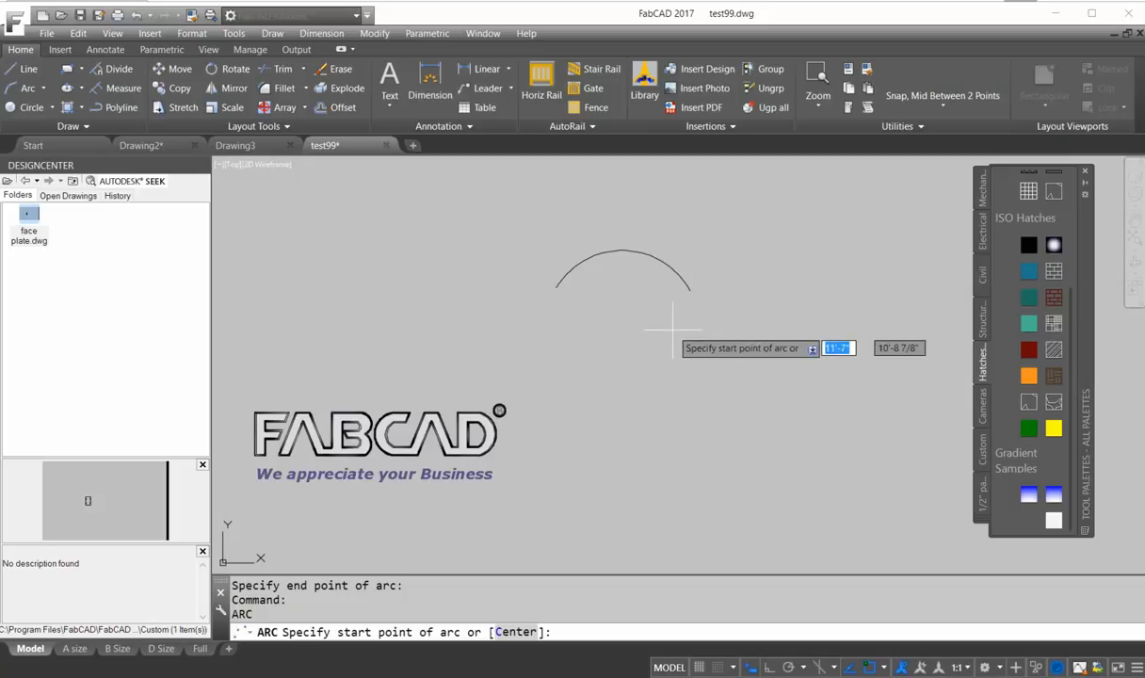
pyautogui.press('Return')
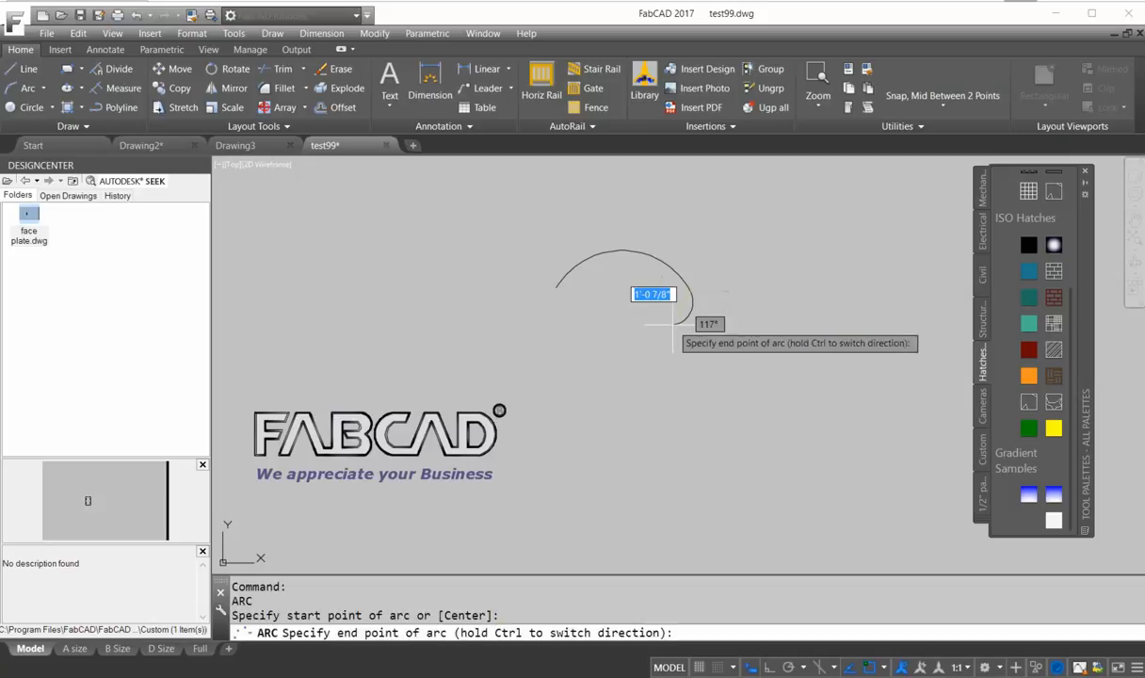
pyautogui.click(621, 316)
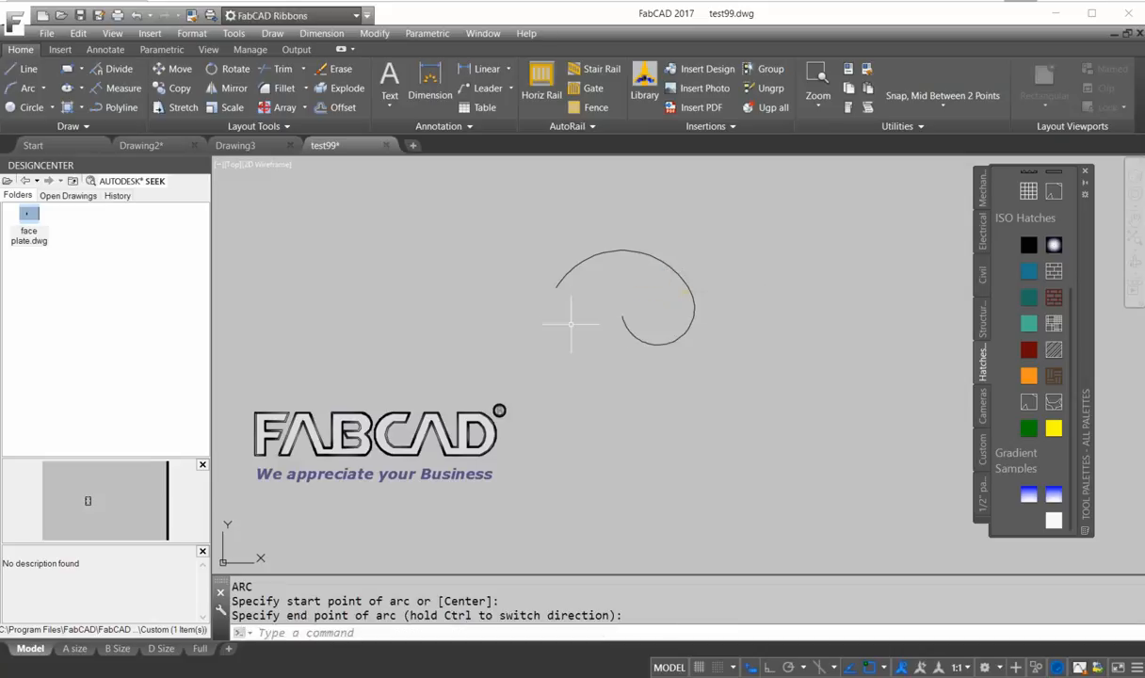
pyautogui.press('Return')
pyautogui.press('Return')
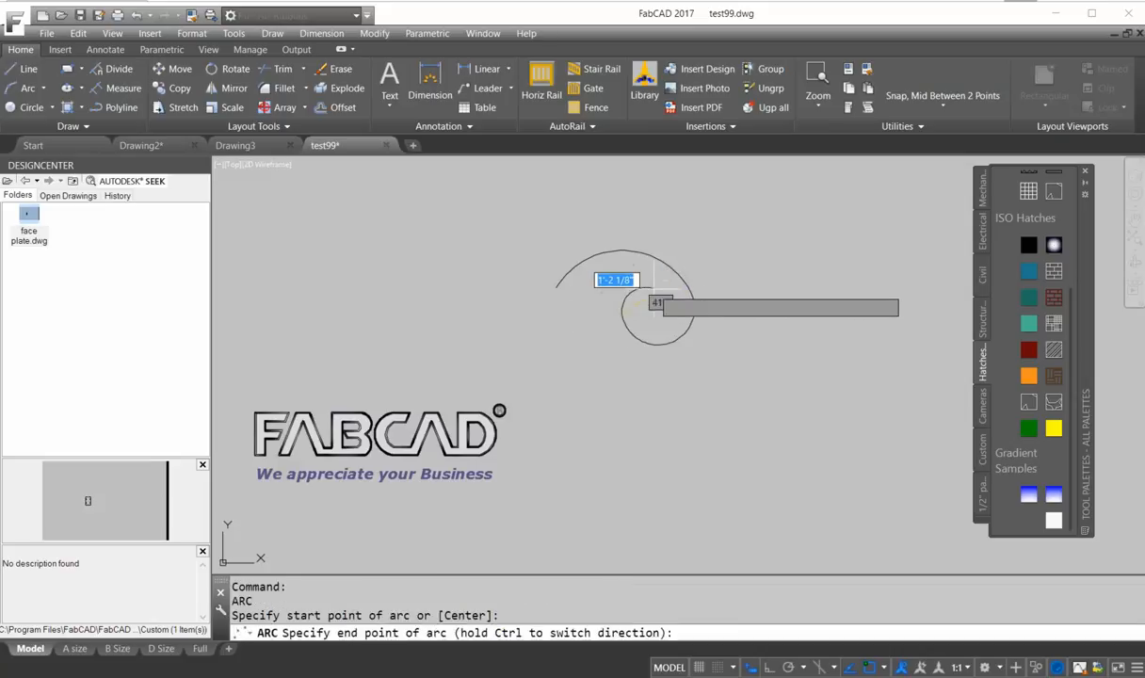
pyautogui.click(658, 299)
pyautogui.press('Return')
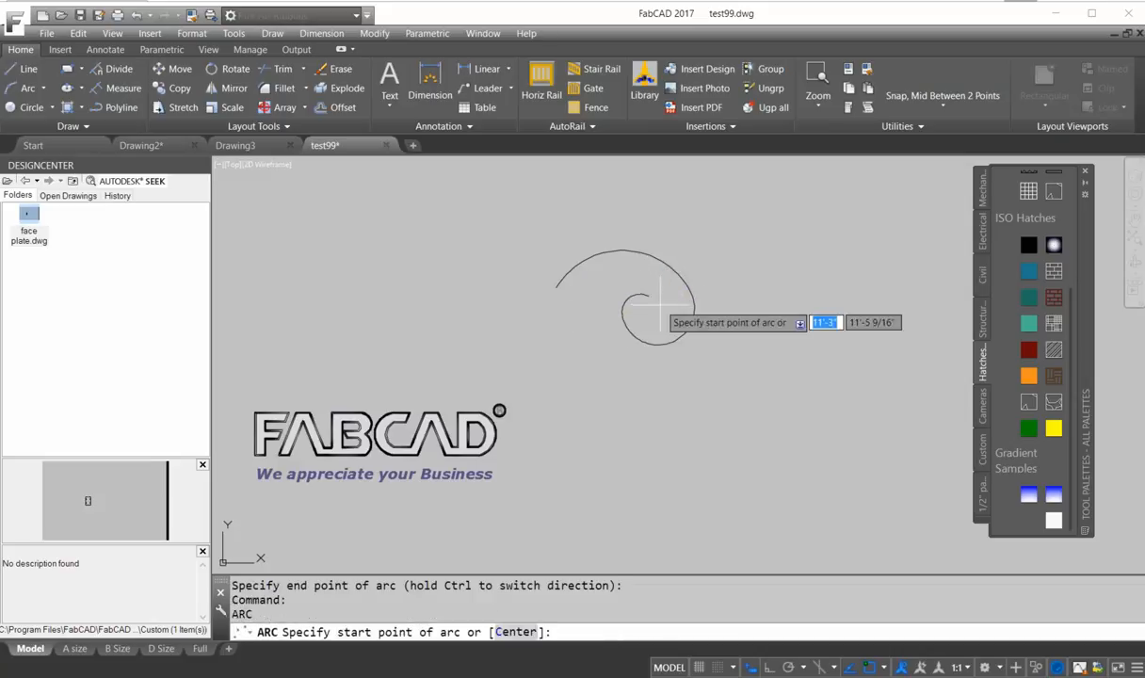
pyautogui.press('Return')
pyautogui.click(652, 313)
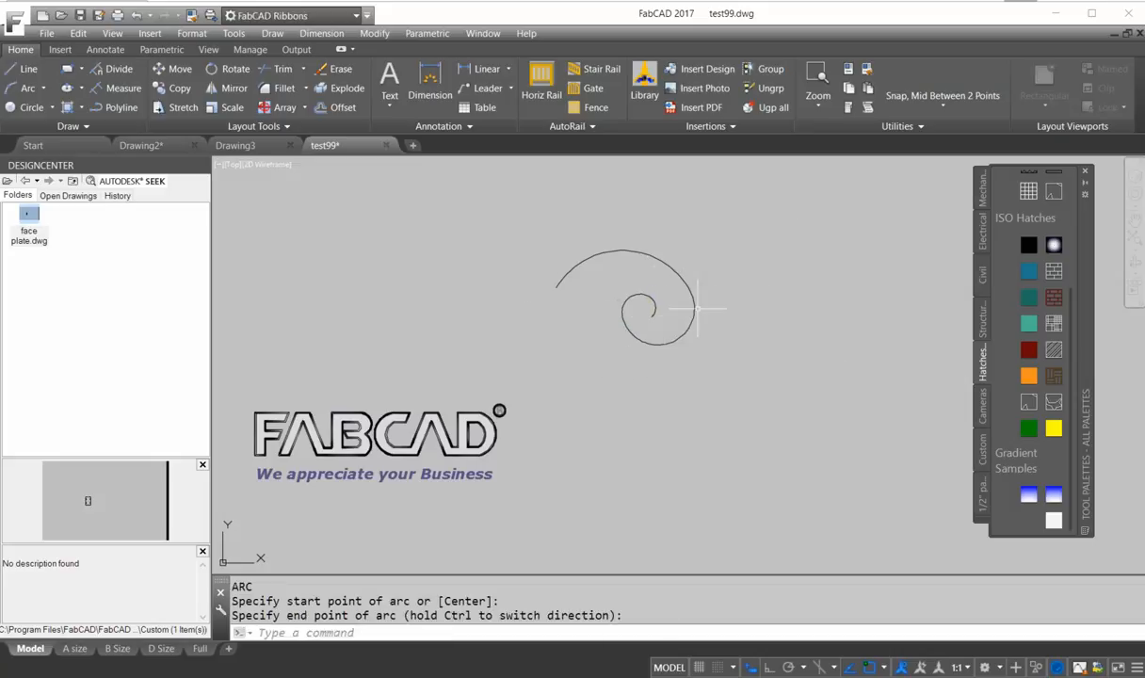
# Join the four spiral arcs into a single polyline.
pyautogui.click(287, 129)
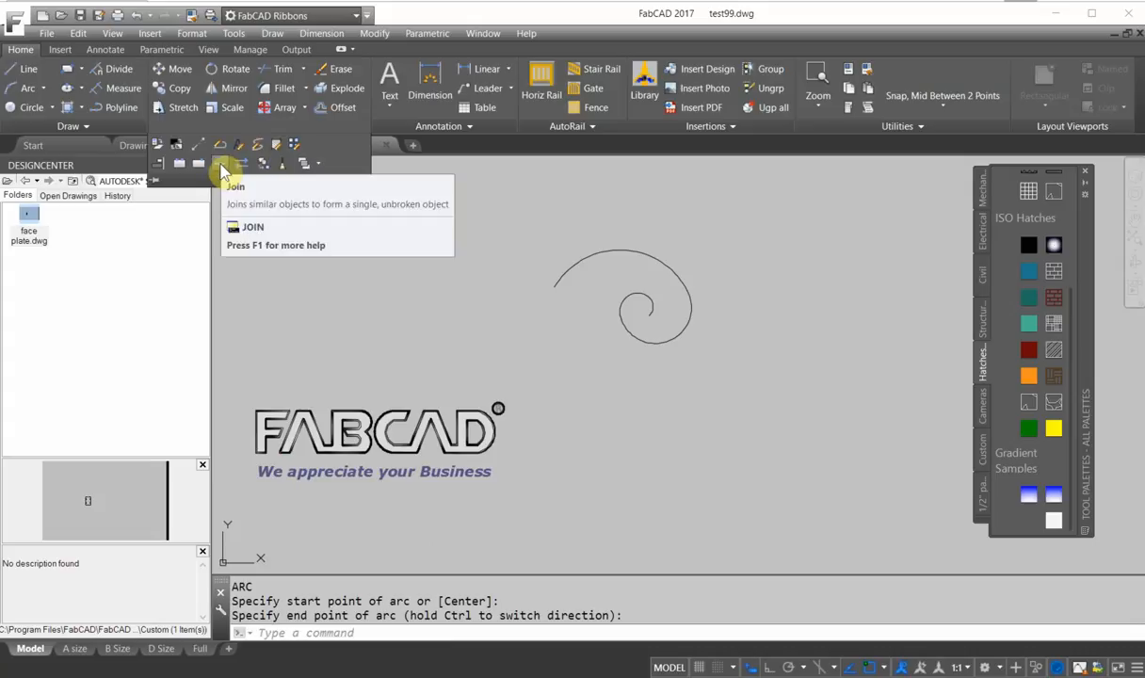
pyautogui.click(223, 170)
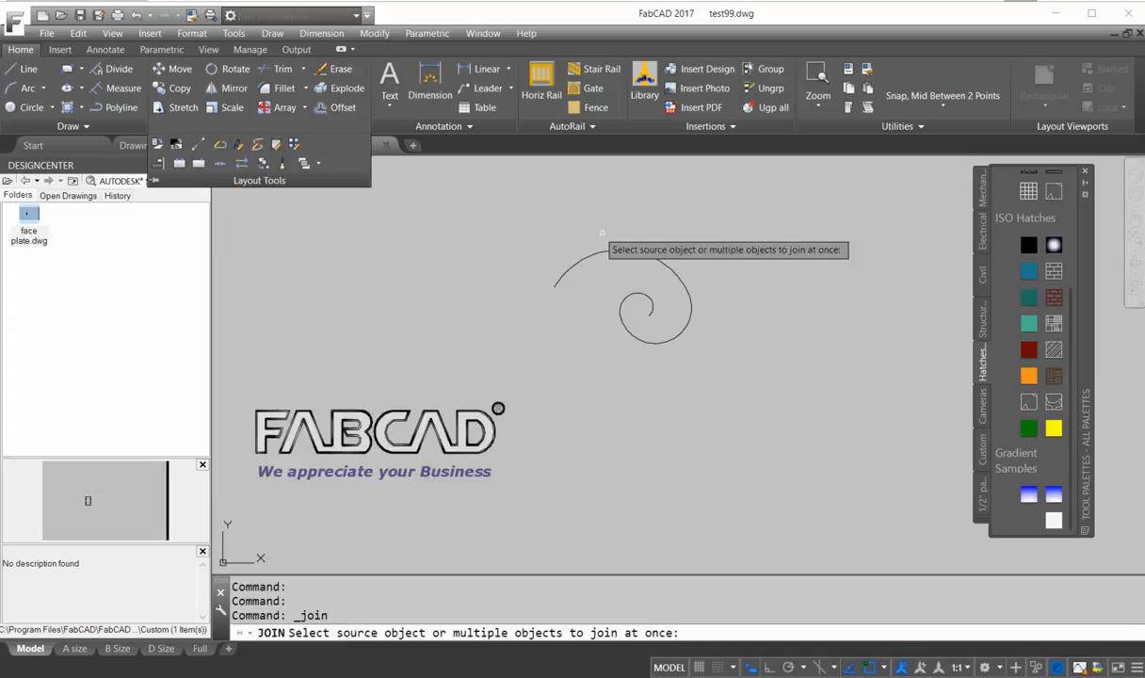
pyautogui.click(720, 350)
pyautogui.click(533, 234)
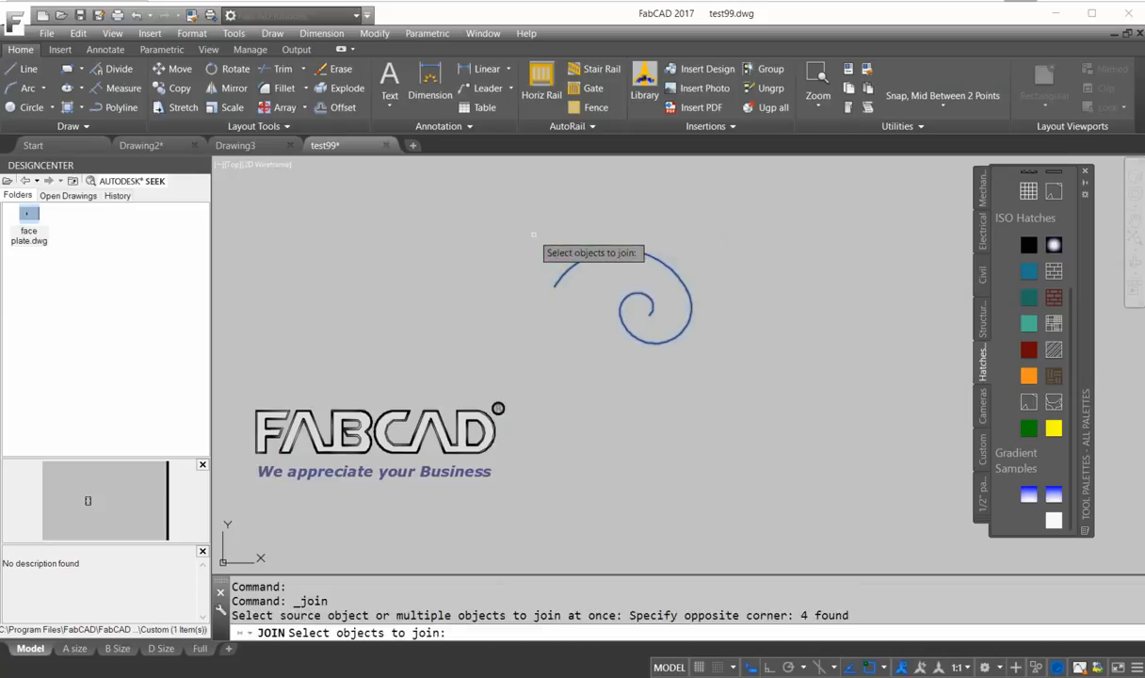
pyautogui.press('Return')
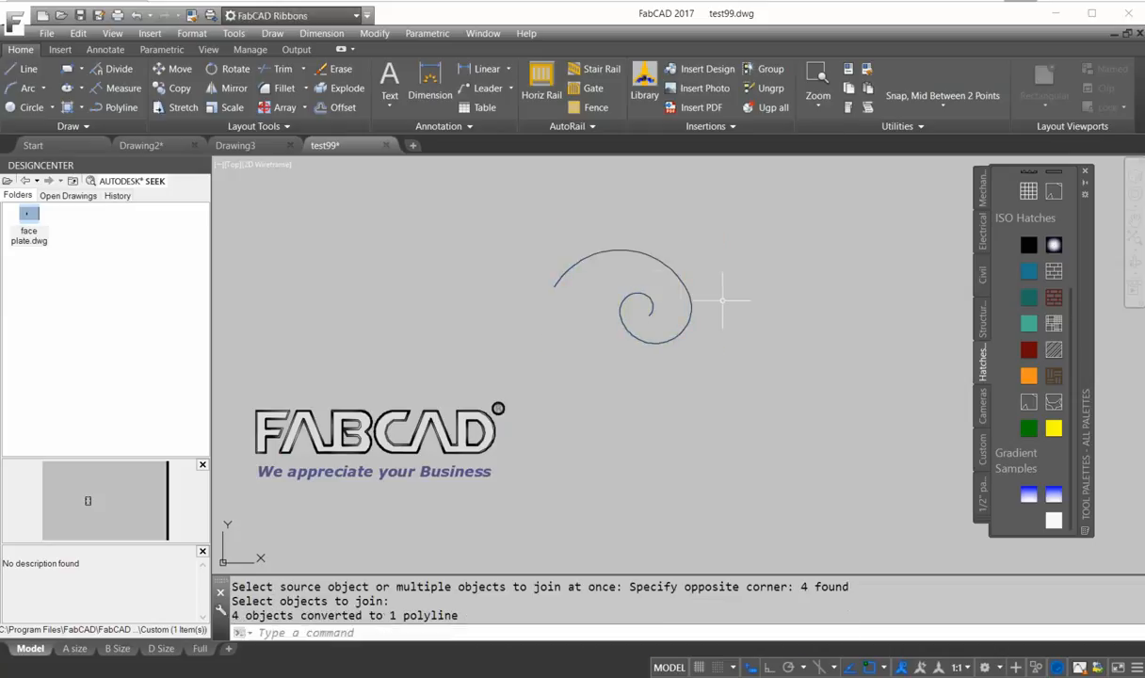
# Offset the spiral polyline by 3/8 to create a parallel second curve.
pyautogui.click(342, 108)
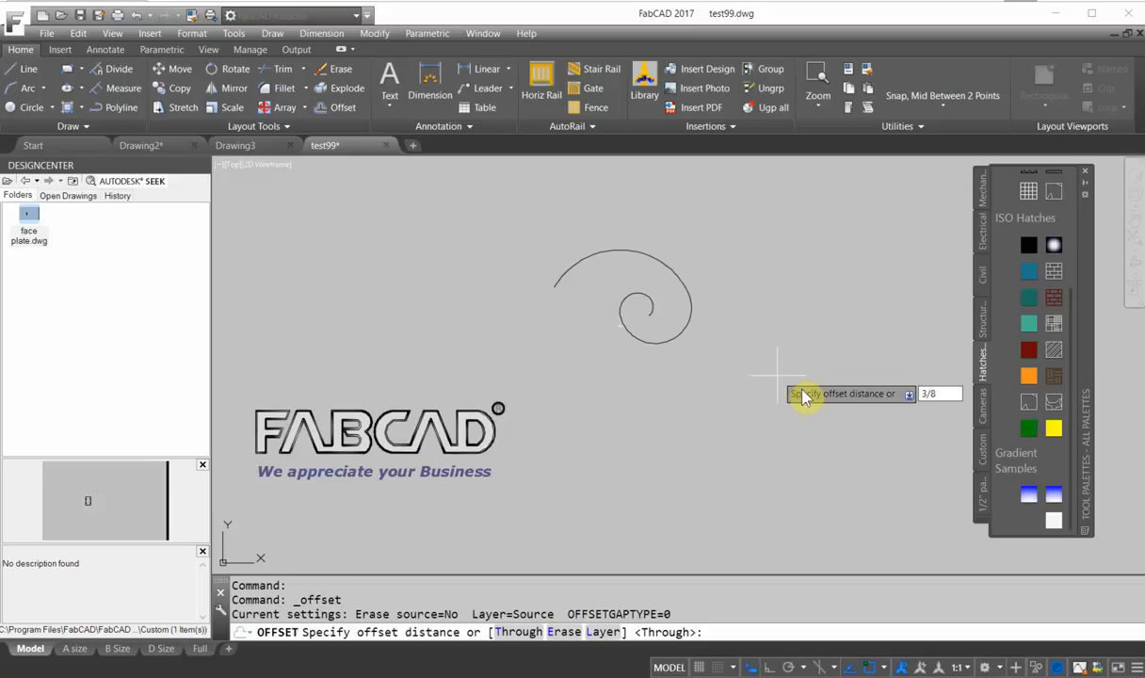
pyautogui.press('Return')
pyautogui.click(680, 273)
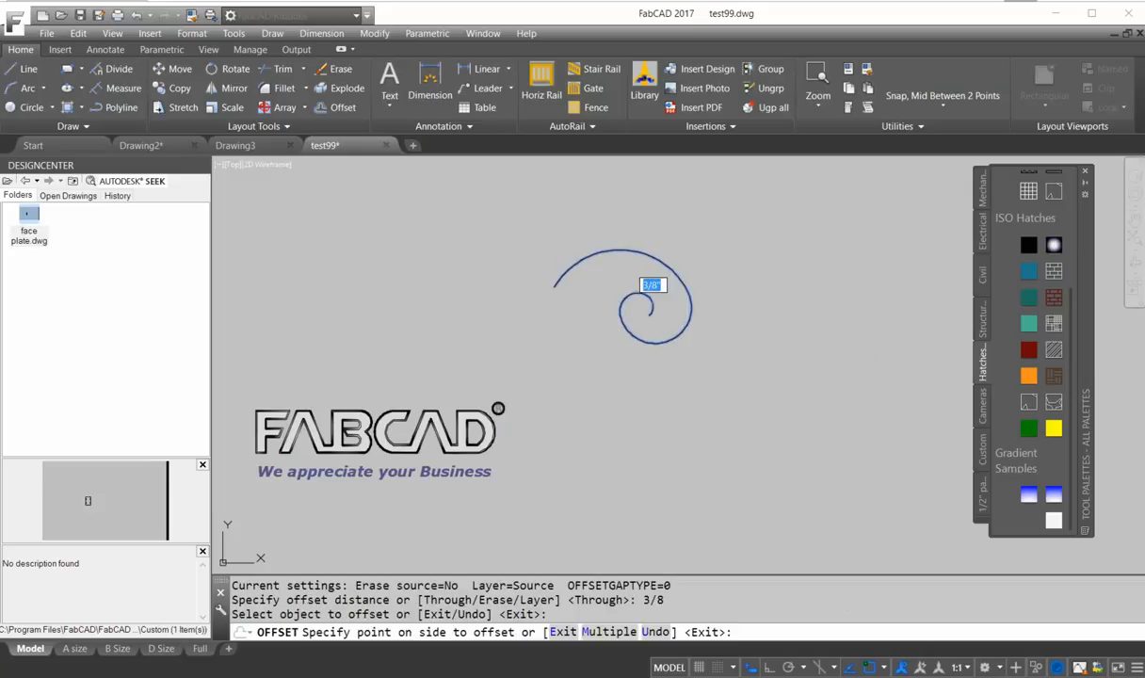
pyautogui.click(650, 299)
pyautogui.press('Return')
# Stretch the outer end of the offset spiral onto the original spiral's end so the two curves meet.
pyautogui.scroll(3, 641, 308)
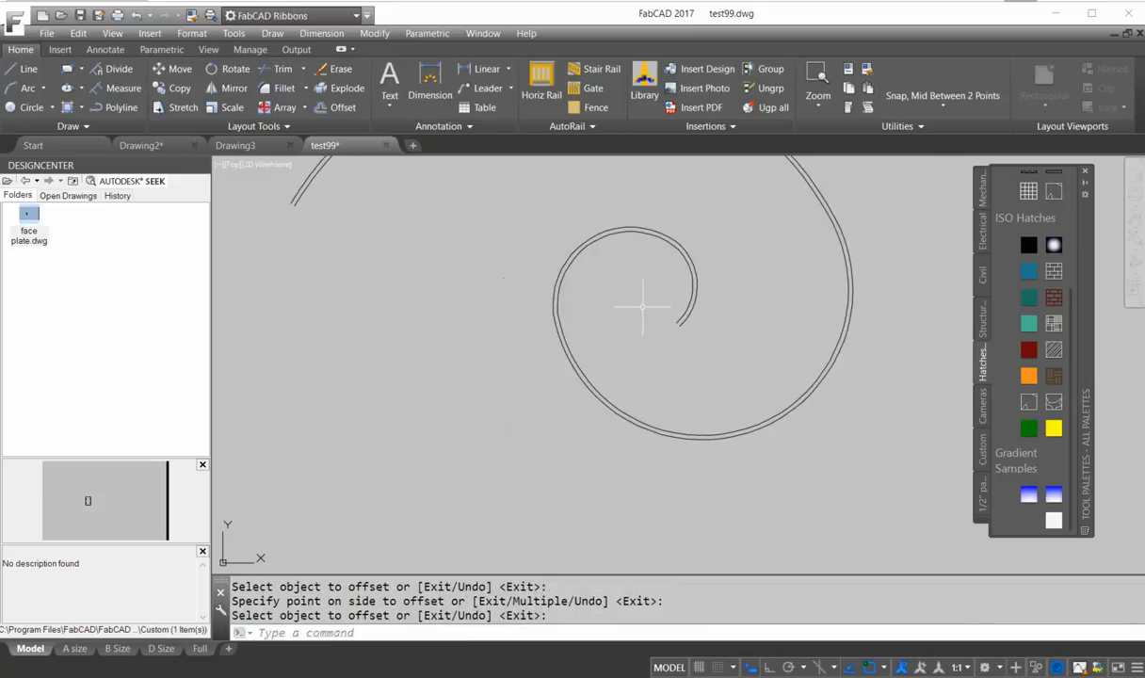
pyautogui.scroll(4, 642, 306)
pyautogui.moveTo(776, 351); pyautogui.dragTo(638, 284, button='middle')
pyautogui.scroll(2, 637, 283)
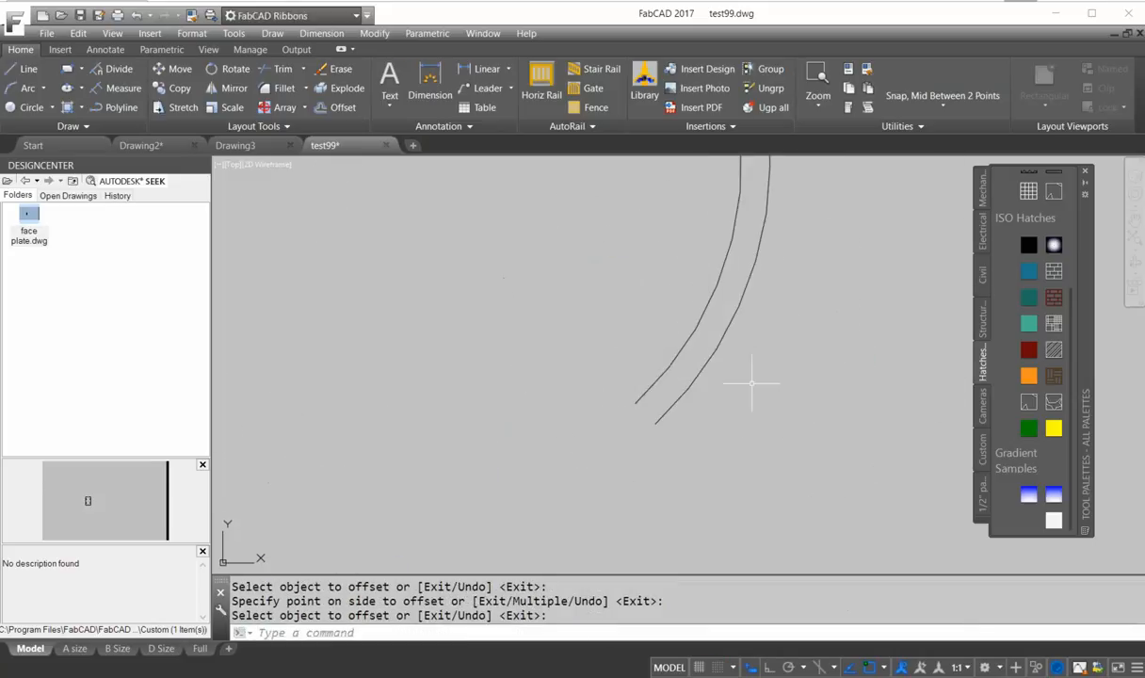
pyautogui.scroll(-5, 774, 330)
pyautogui.scroll(6, 777, 353)
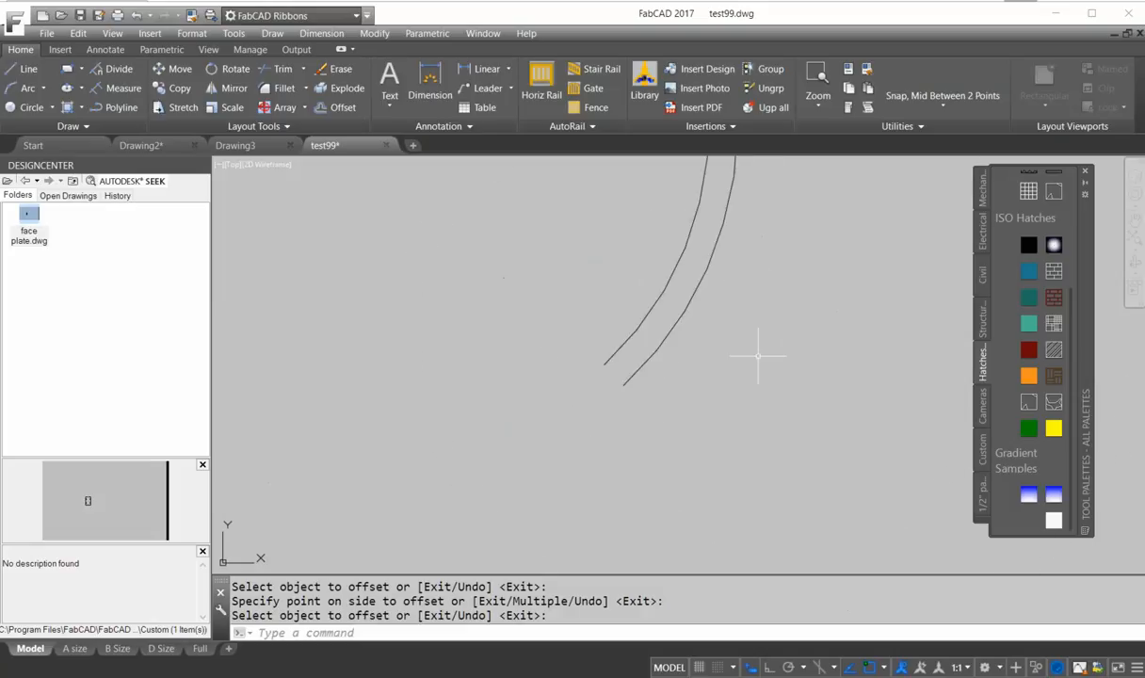
pyautogui.click(715, 309)
pyautogui.click(621, 271)
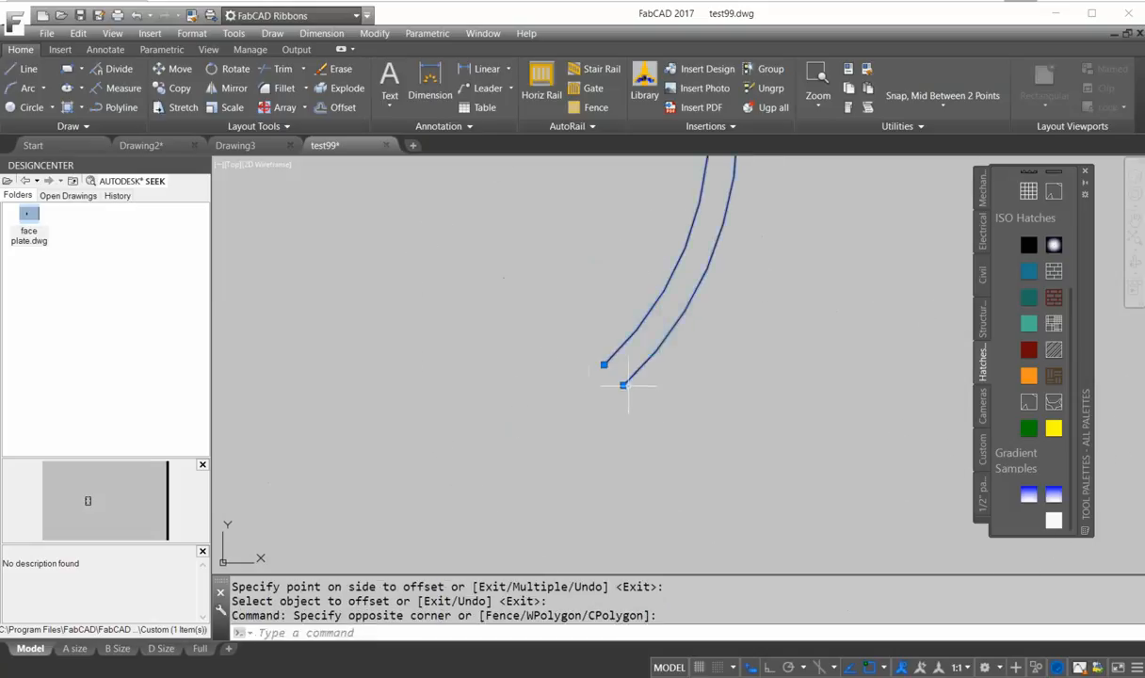
pyautogui.click(623, 385)
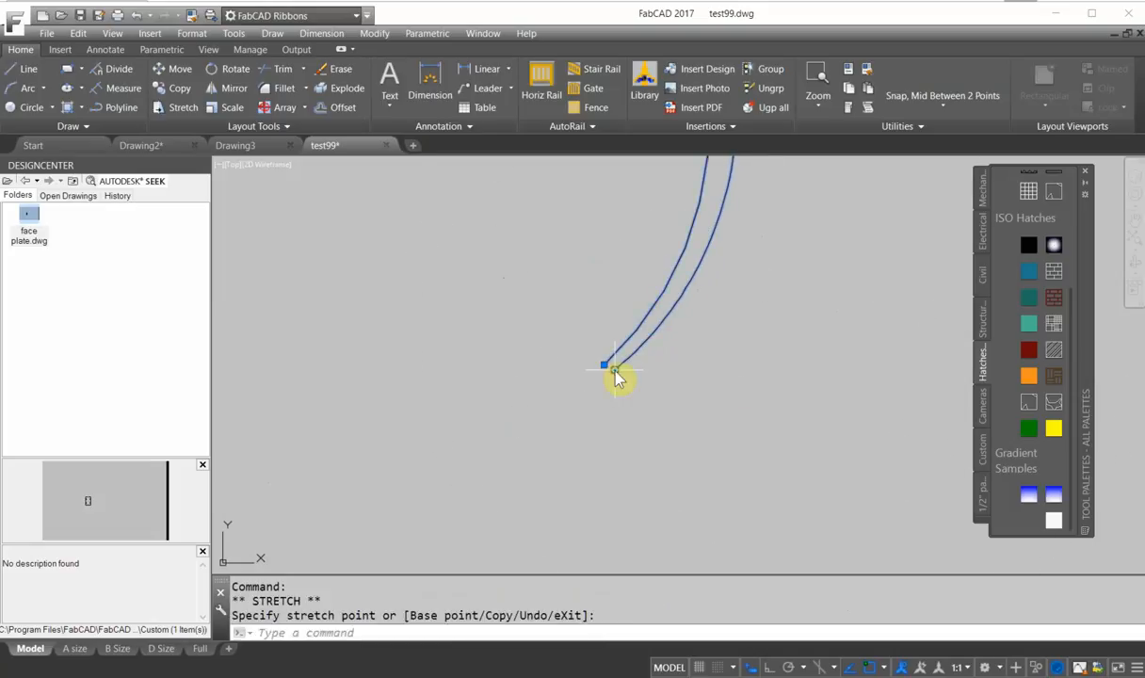
pyautogui.click(614, 368)
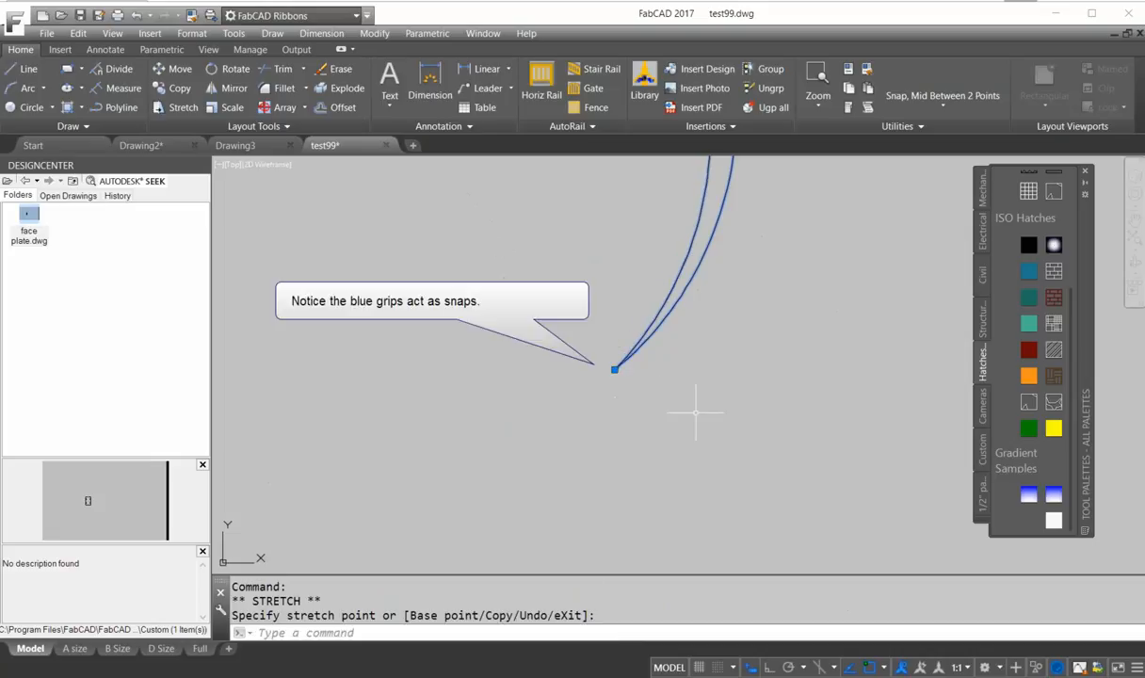
pyautogui.press('Escape')
pyautogui.press('Escape')
# Draw a second, smaller spiral as one polyline made of three arc segments.
pyautogui.scroll(-5, 693, 377)
pyautogui.scroll(3, 694, 375)
pyautogui.scroll(-3, 696, 374)
pyautogui.scroll(5, 697, 371)
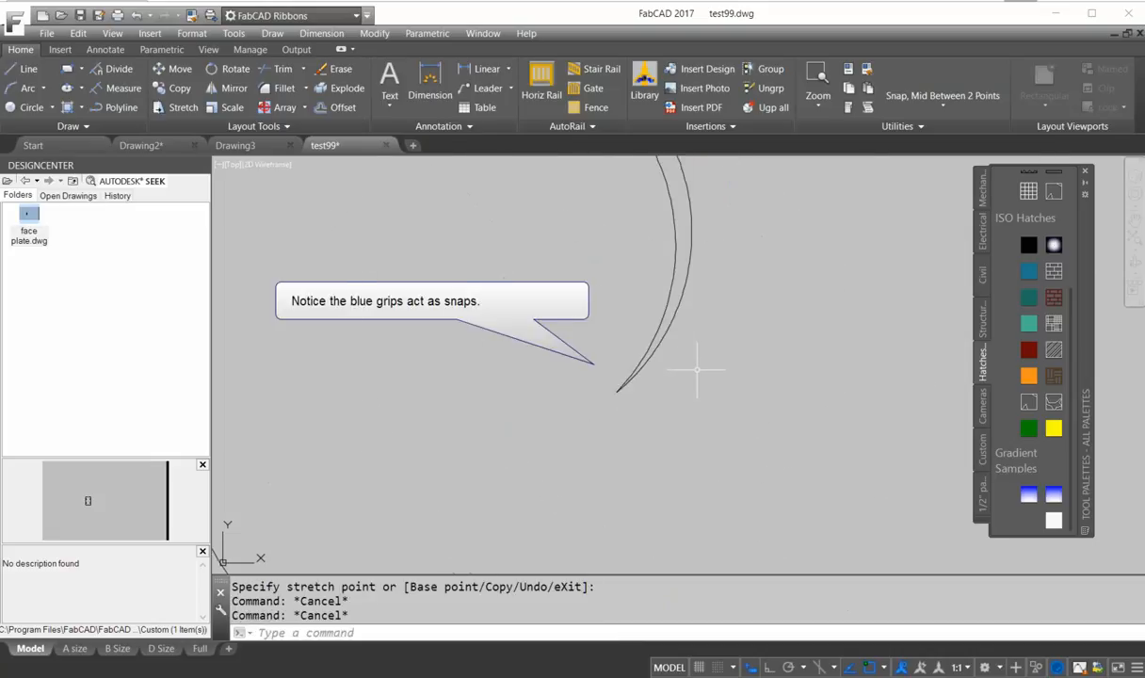
pyautogui.scroll(-2, 697, 369)
pyautogui.scroll(-3, 697, 369)
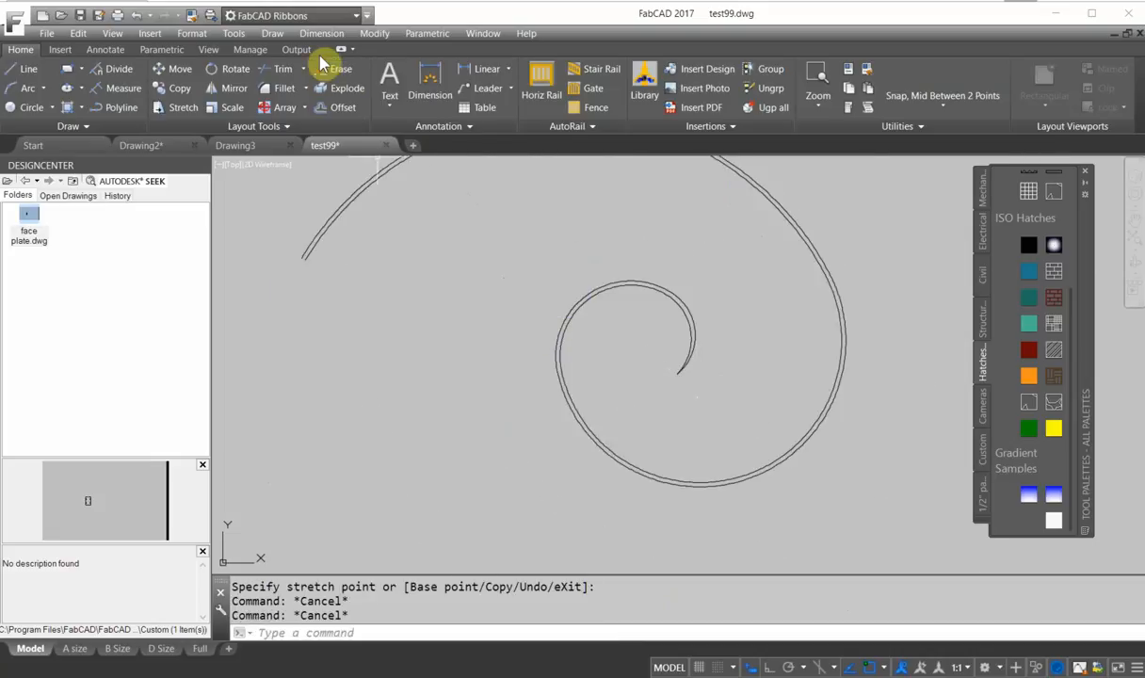
pyautogui.moveTo(577, 255)
pyautogui.mouseDown(button='middle')
pyautogui.moveTo(810, 386)
pyautogui.moveTo(831, 380)
pyautogui.mouseUp(button='middle')
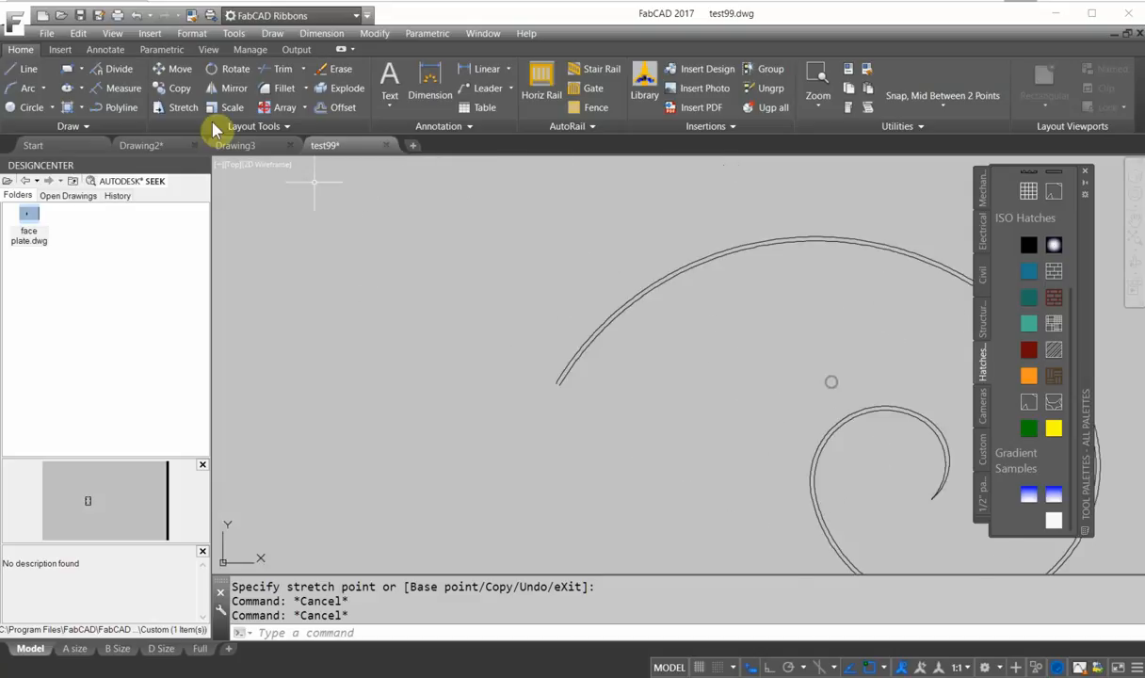
pyautogui.click(122, 110)
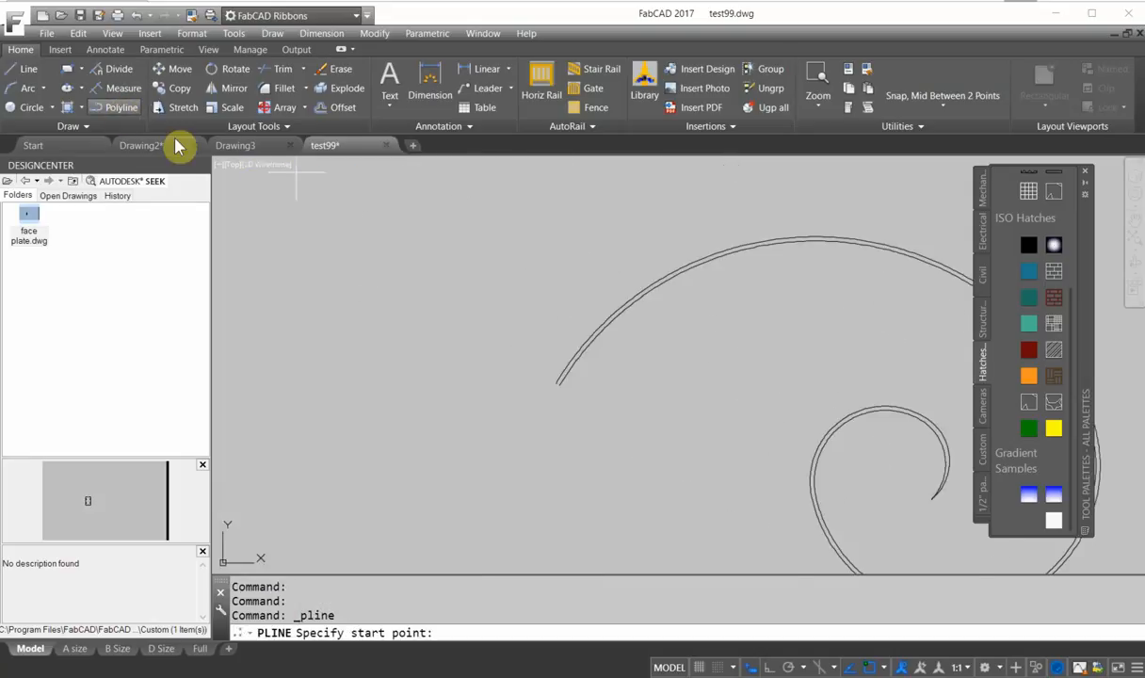
pyautogui.click(320, 312)
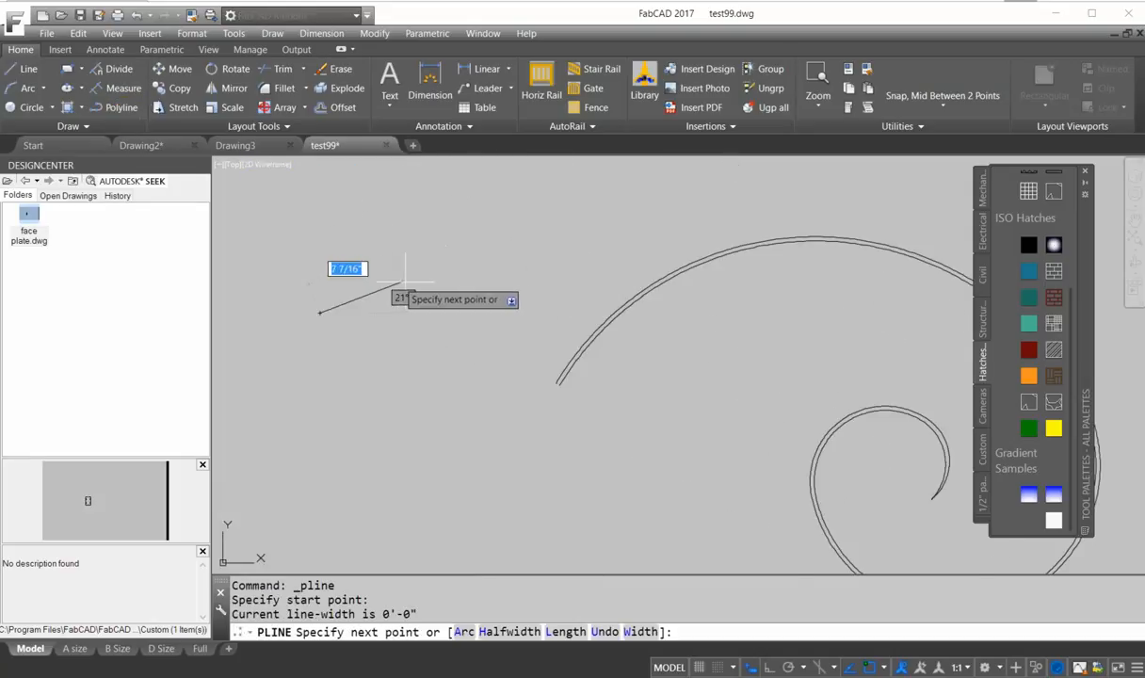
pyautogui.click(464, 637)
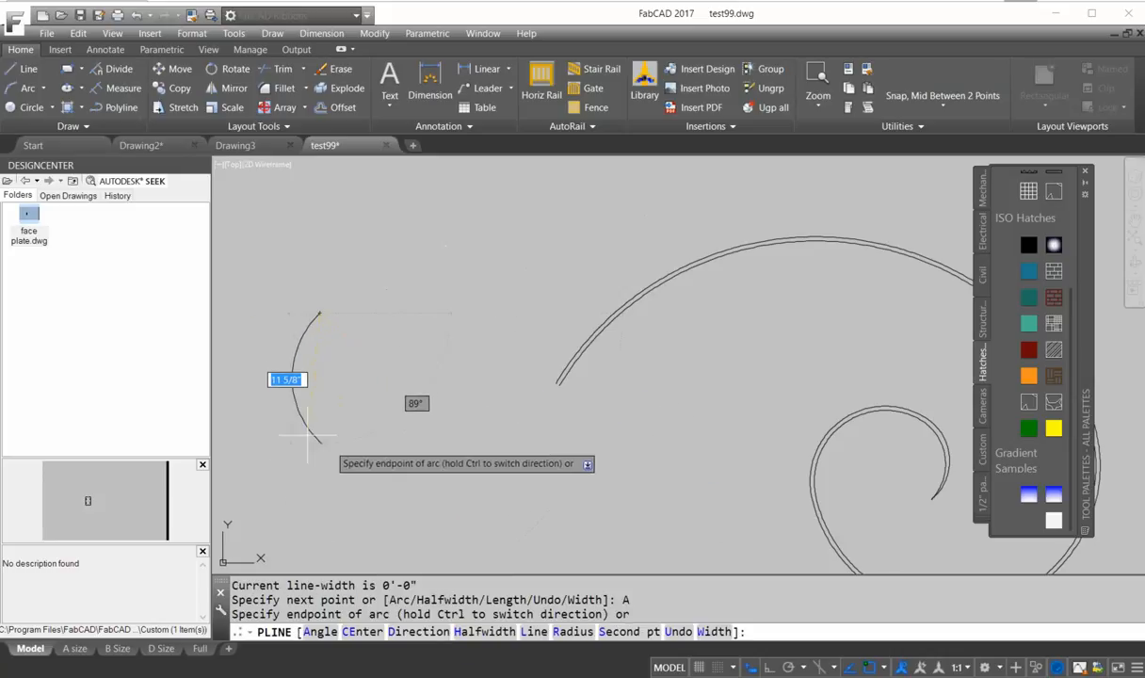
pyautogui.click(388, 409)
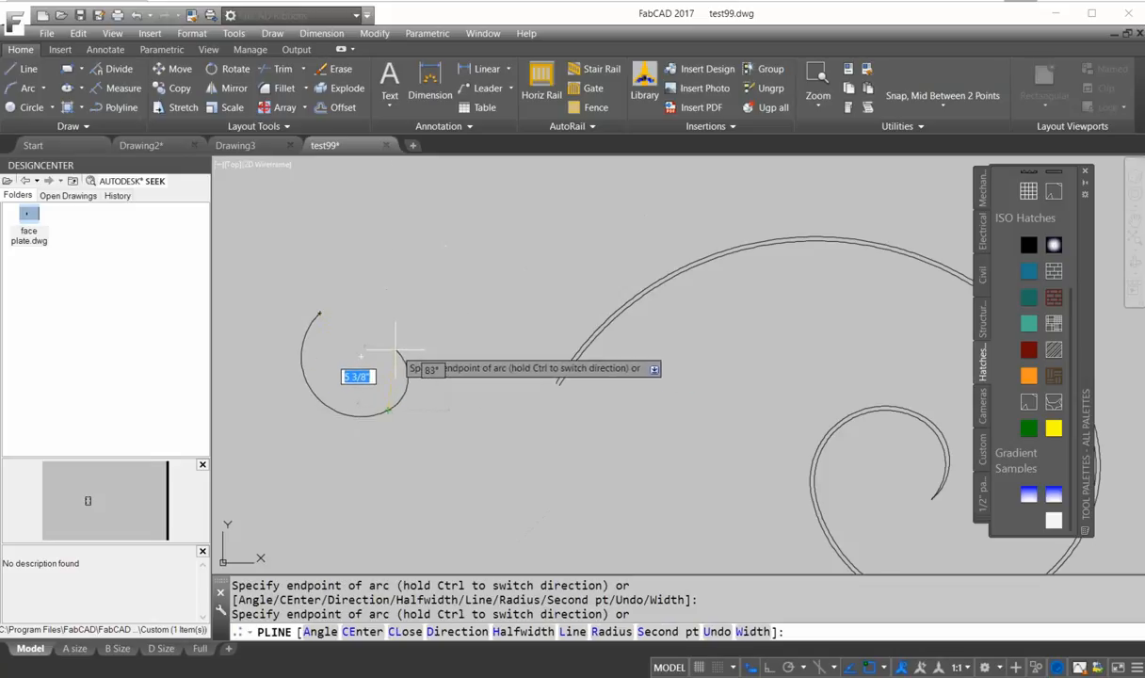
pyautogui.click(388, 351)
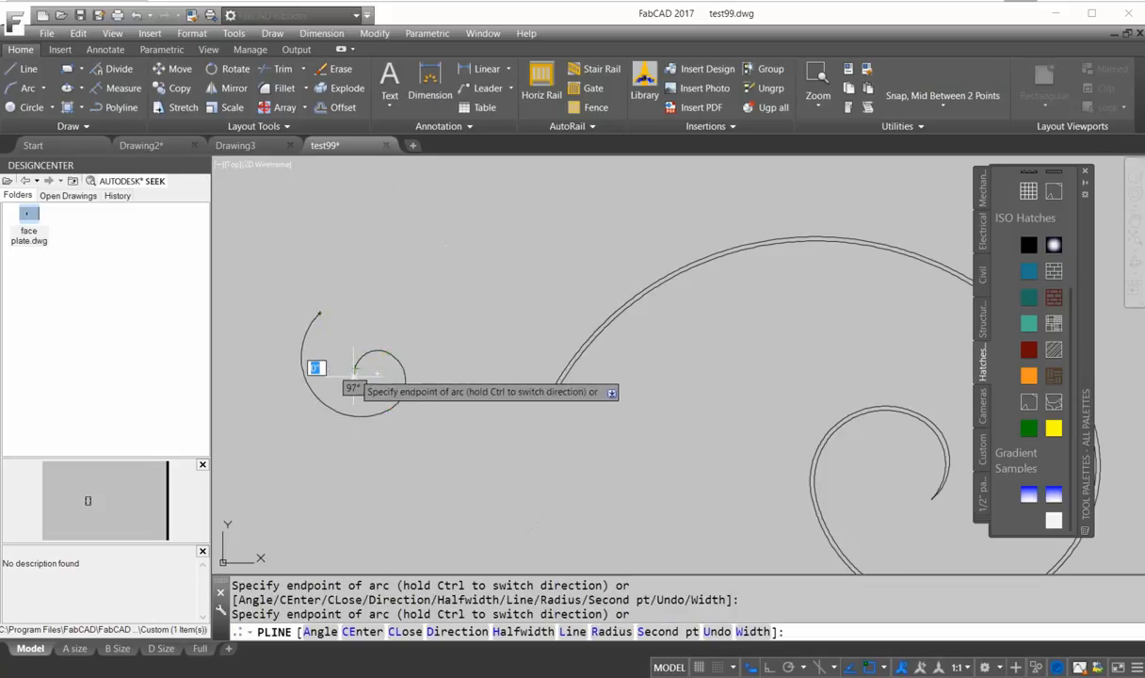
pyautogui.click(361, 389)
pyautogui.press('Return')
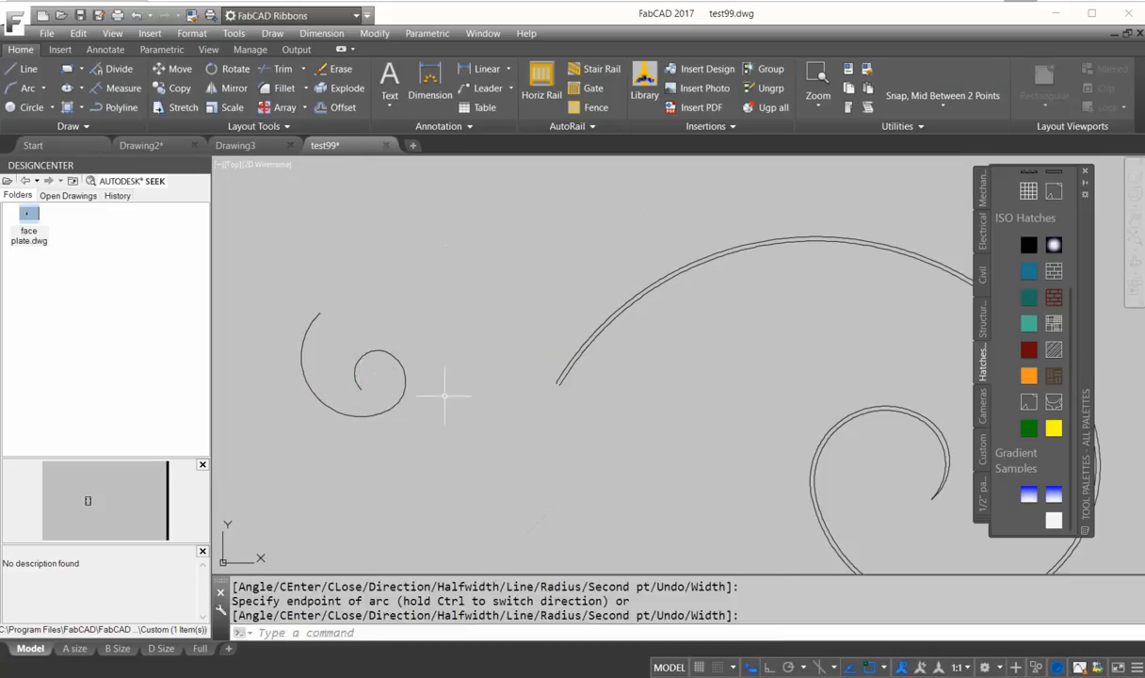
# Select the small spiral and stretch its inner end and a side grip outward to reshape the curve.
pyautogui.click(349, 414)
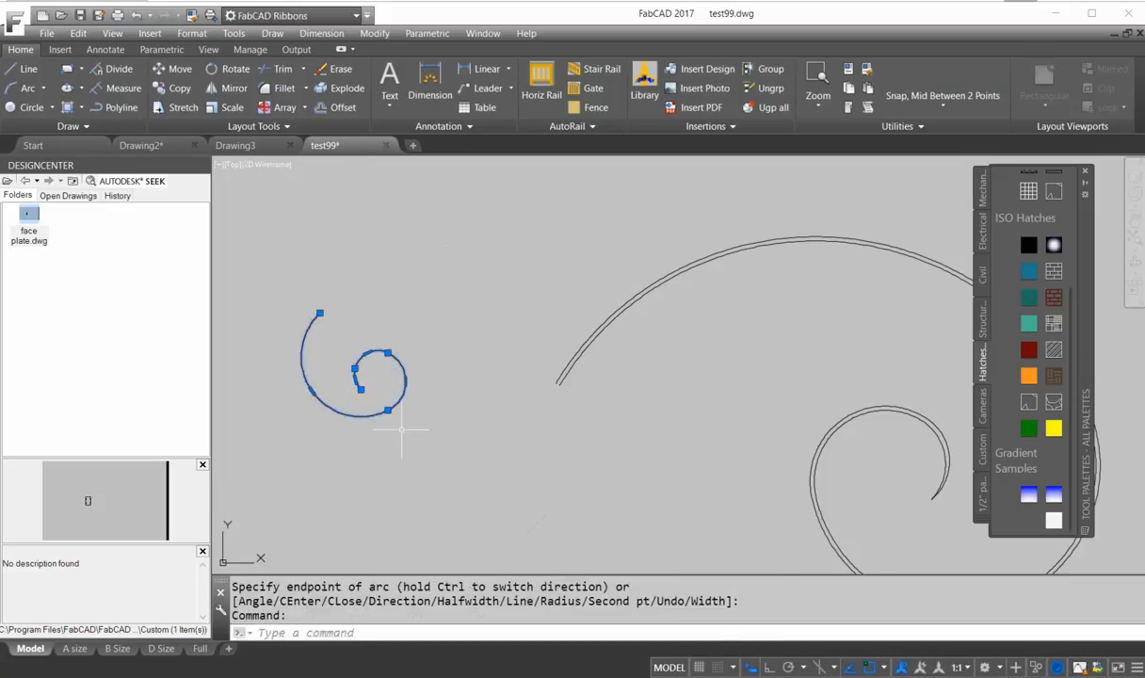
pyautogui.scroll(3, 401, 430)
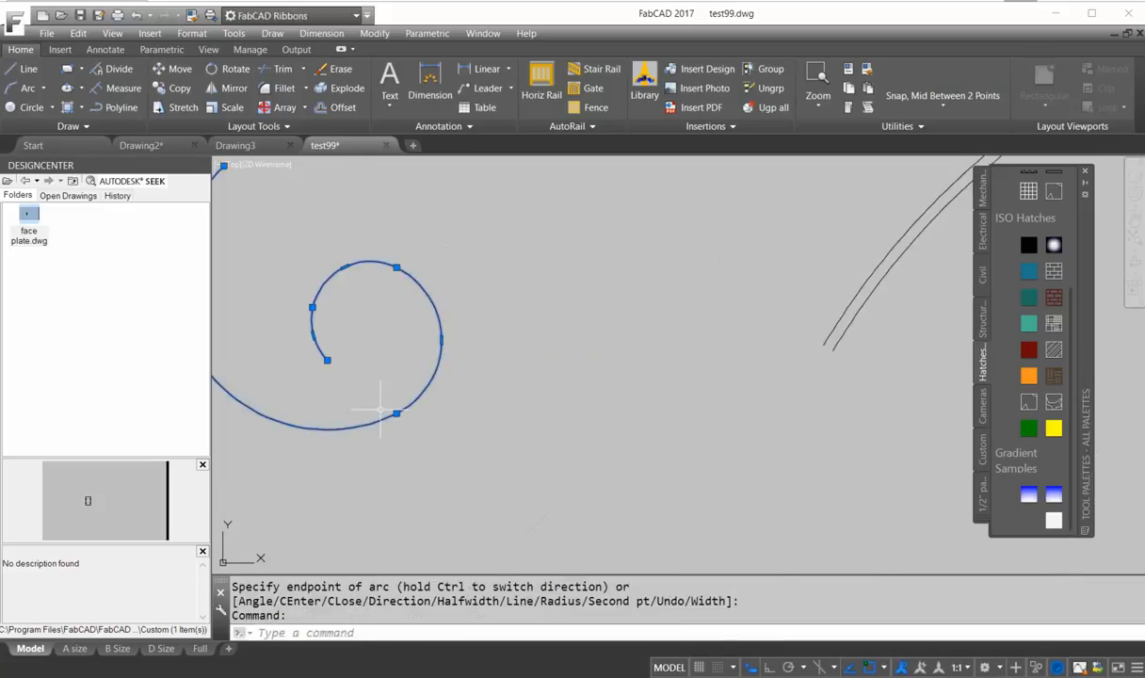
pyautogui.click(327, 360)
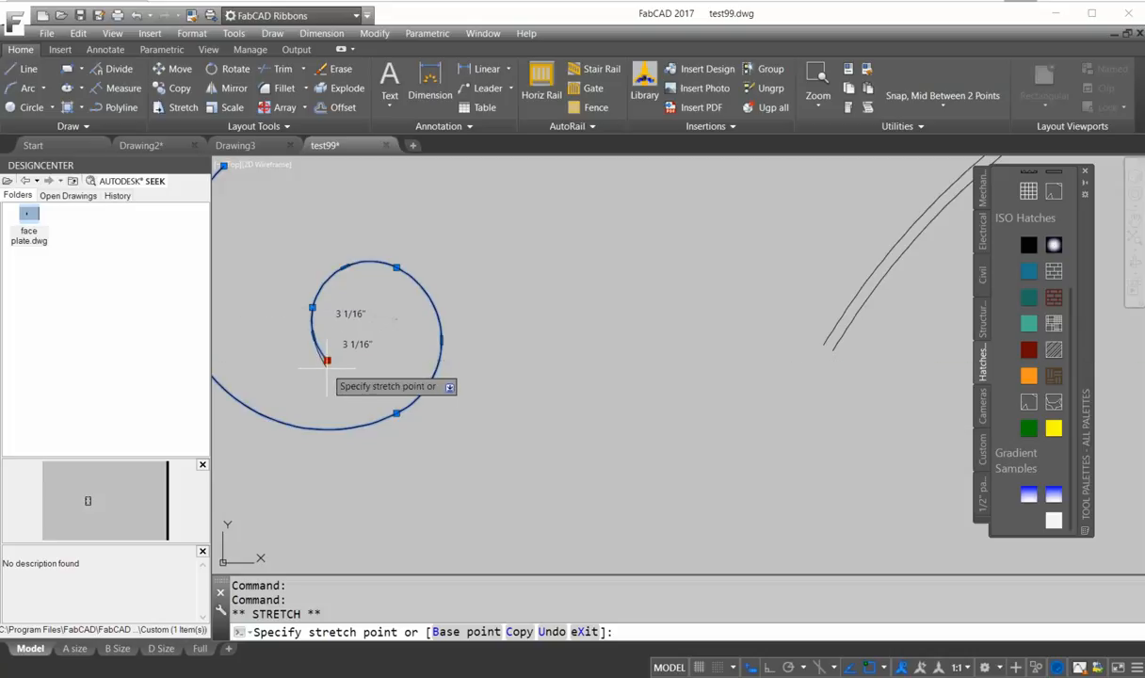
pyautogui.click(328, 370)
pyautogui.click(441, 340)
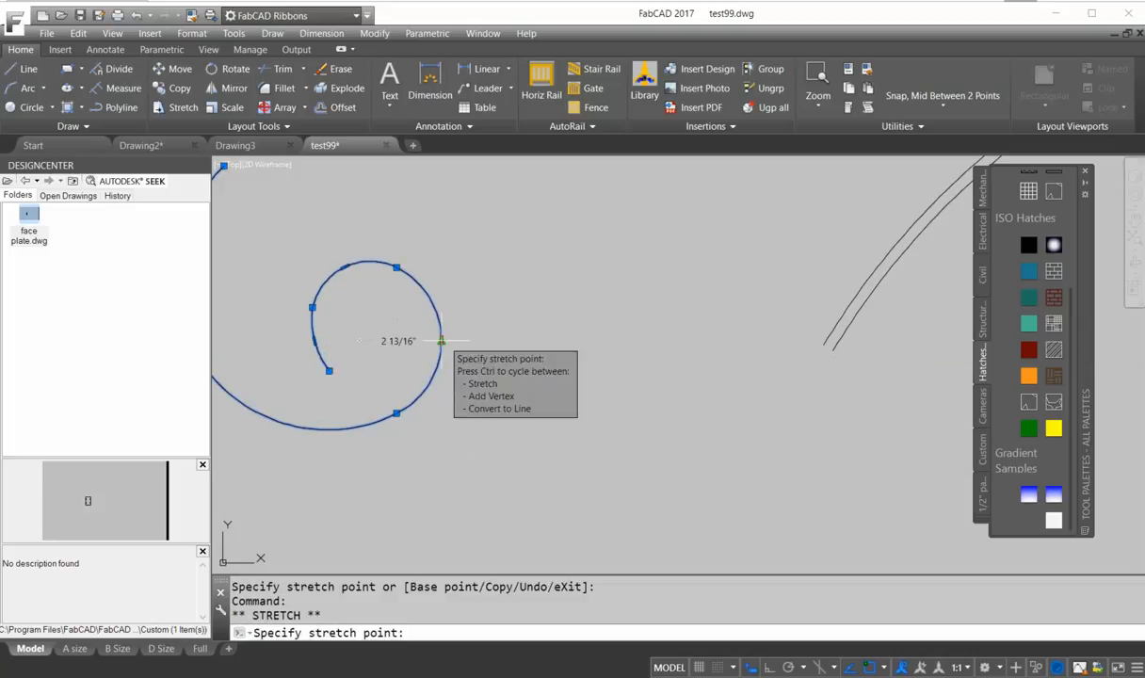
pyautogui.click(451, 339)
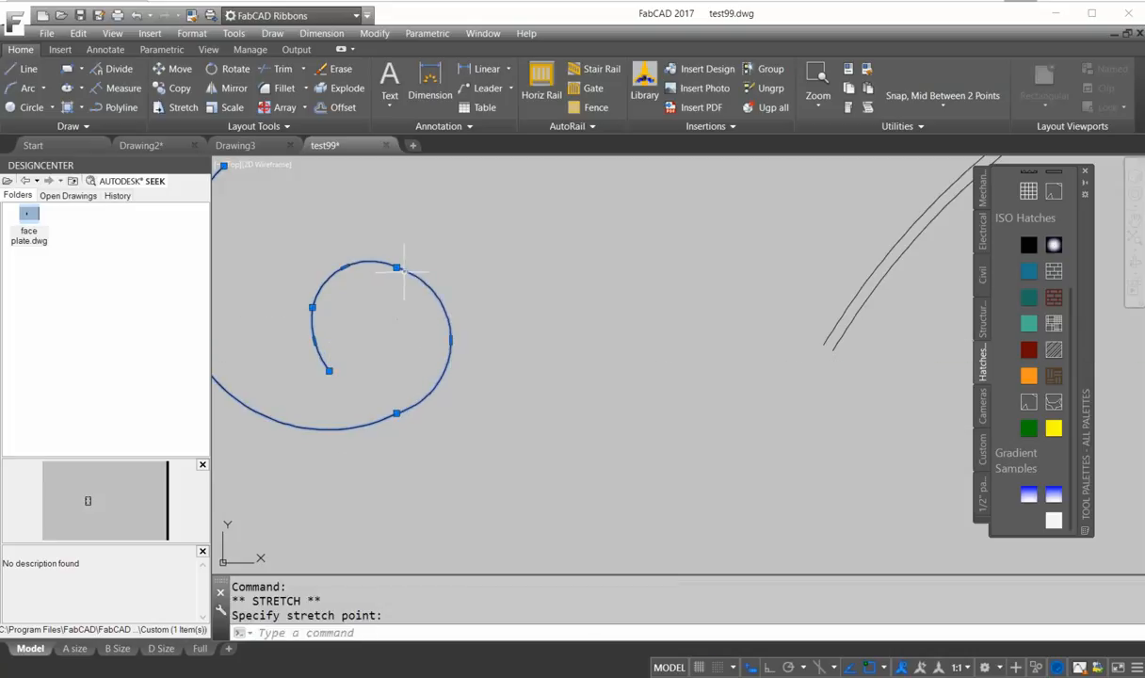
# Stretch more grips on the small spiral, moving its inner end and upper vertex to refine the curl.
pyautogui.click(400, 257)
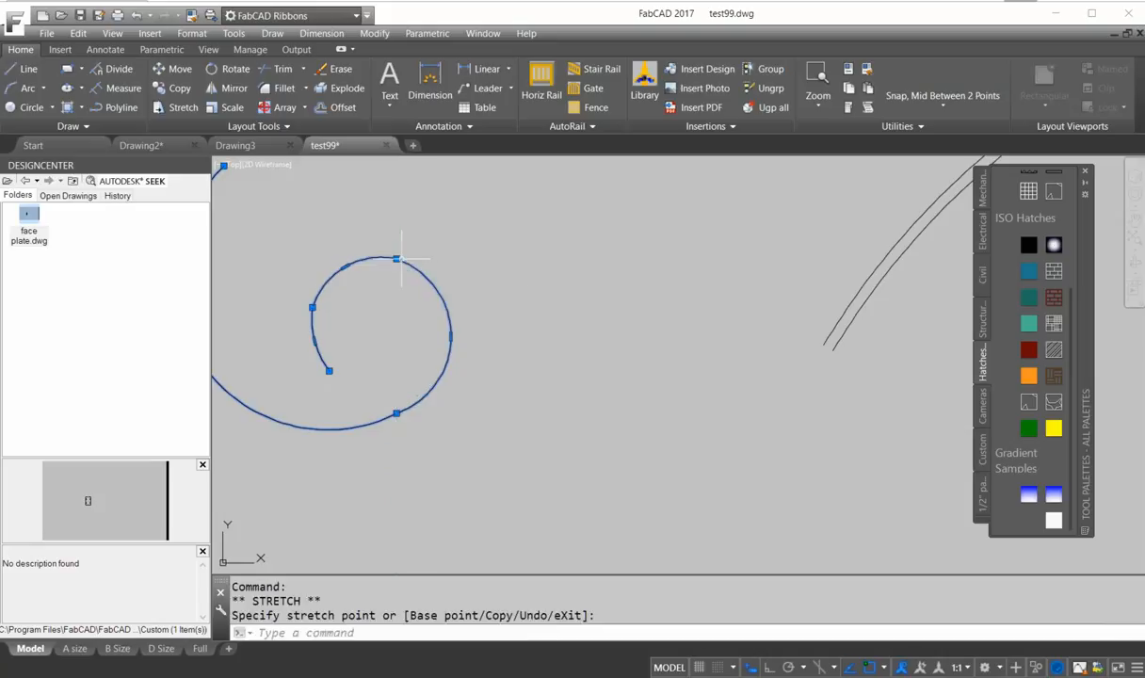
pyautogui.click(346, 266)
pyautogui.click(329, 274)
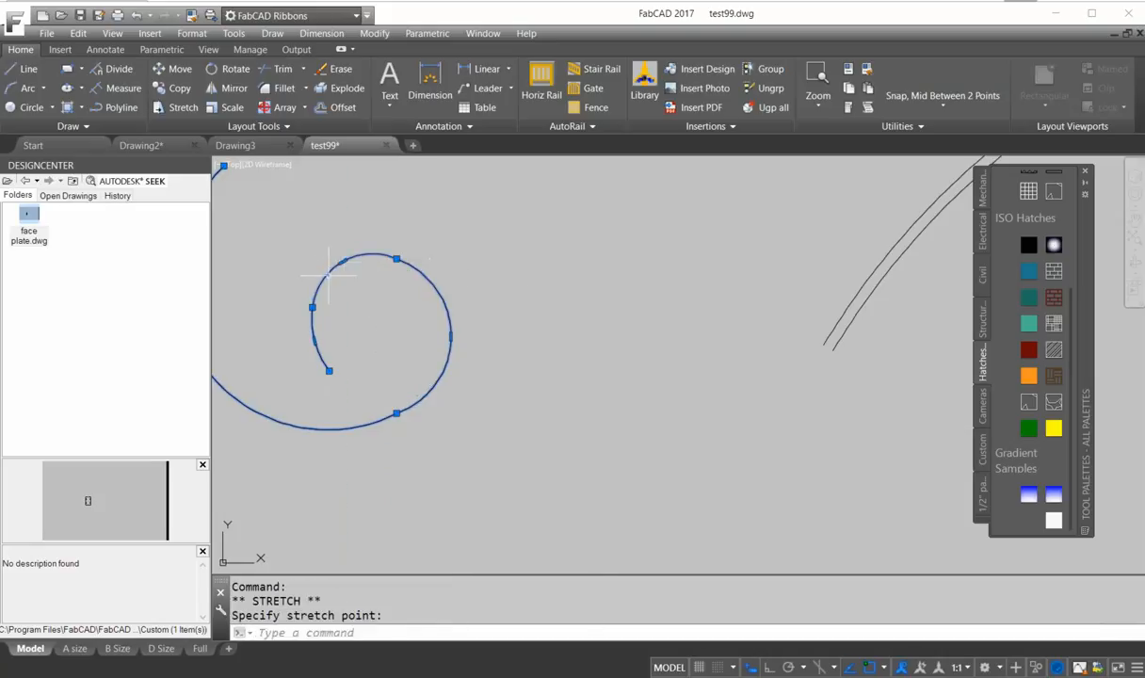
pyautogui.click(328, 371)
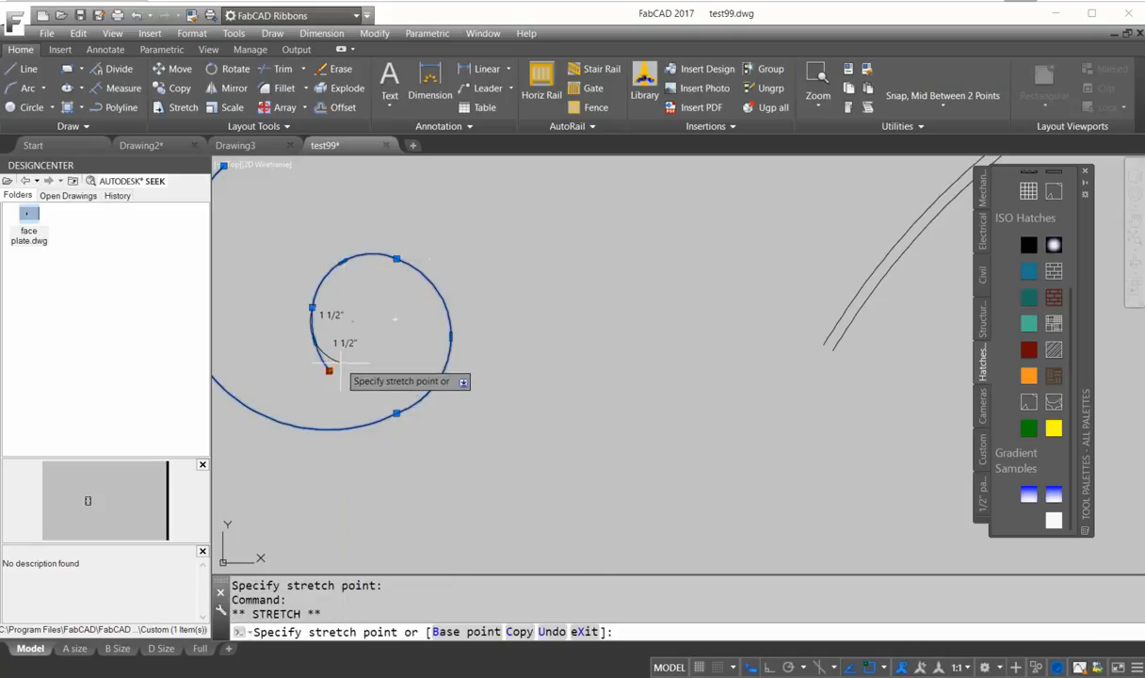
pyautogui.click(341, 362)
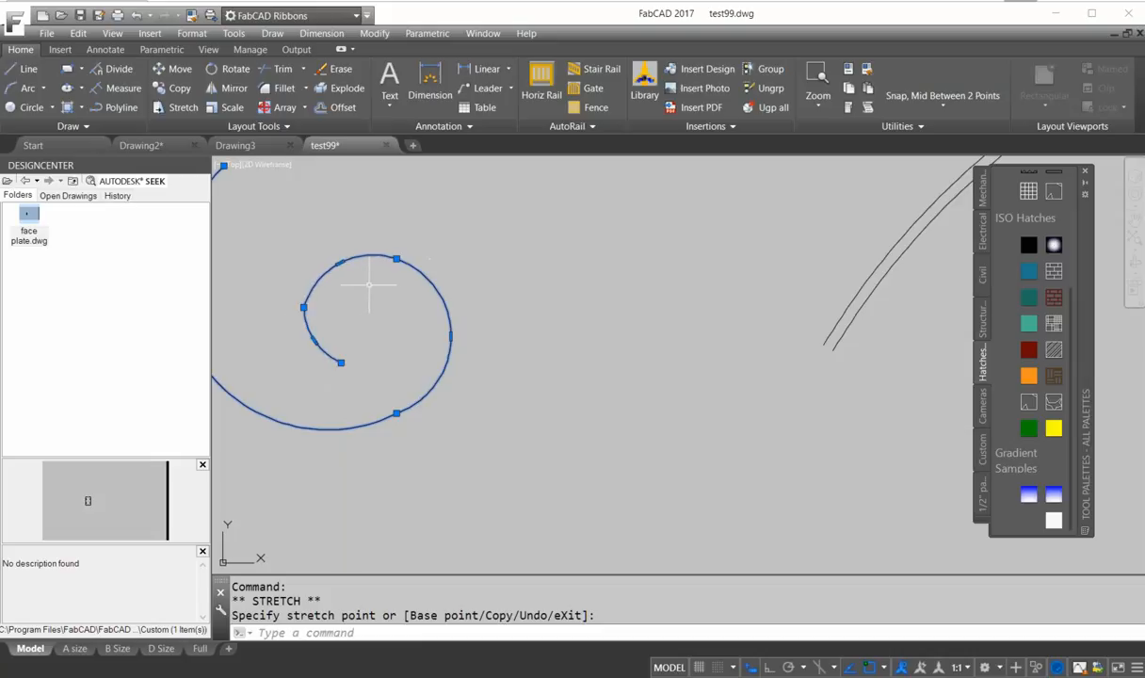
pyautogui.click(309, 293)
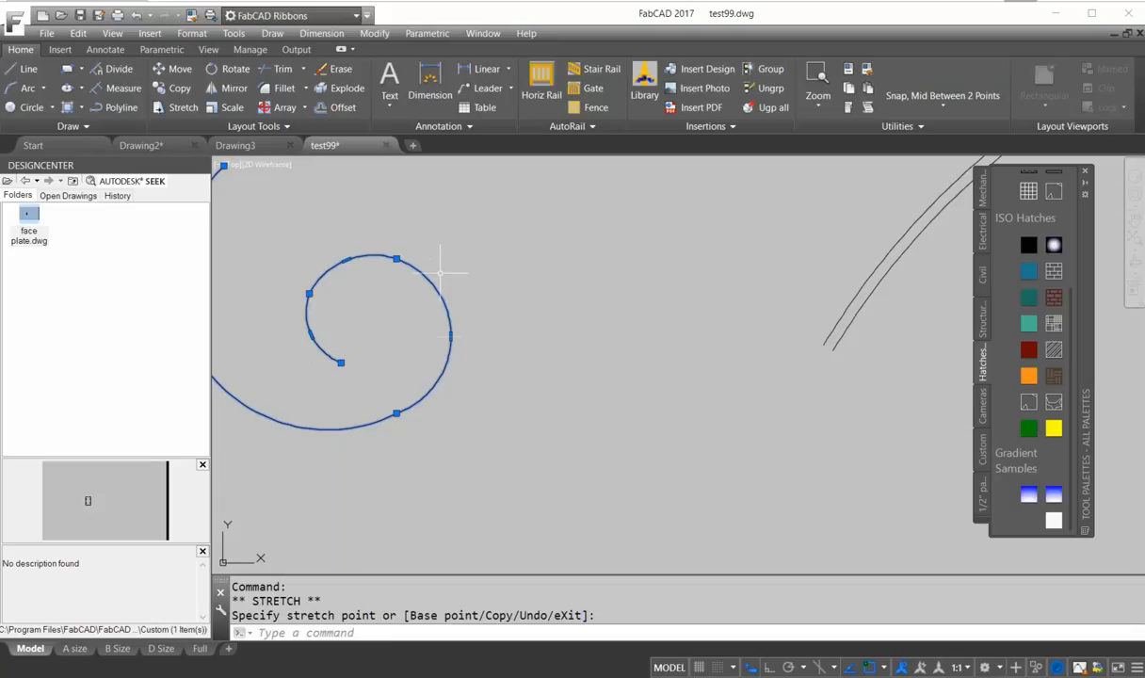
pyautogui.press('Escape')
pyautogui.scroll(-4, 426, 346)
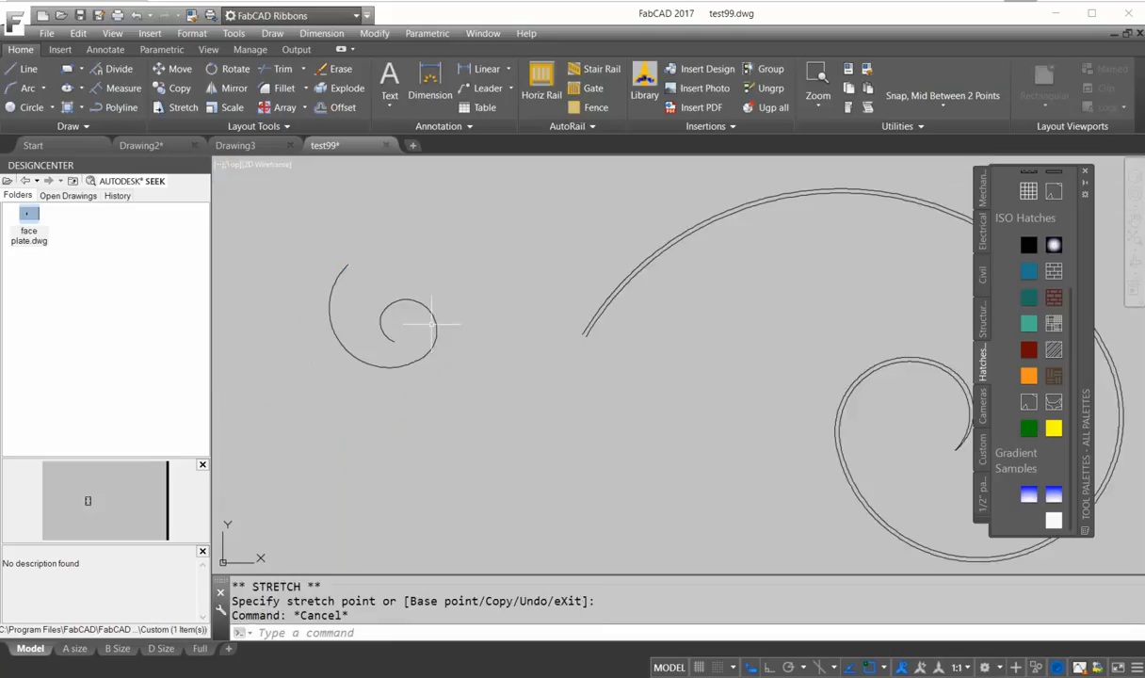
# Draw a small spiral-shaped spline using the control-vertex method, placing about six points.
pyautogui.click(88, 128)
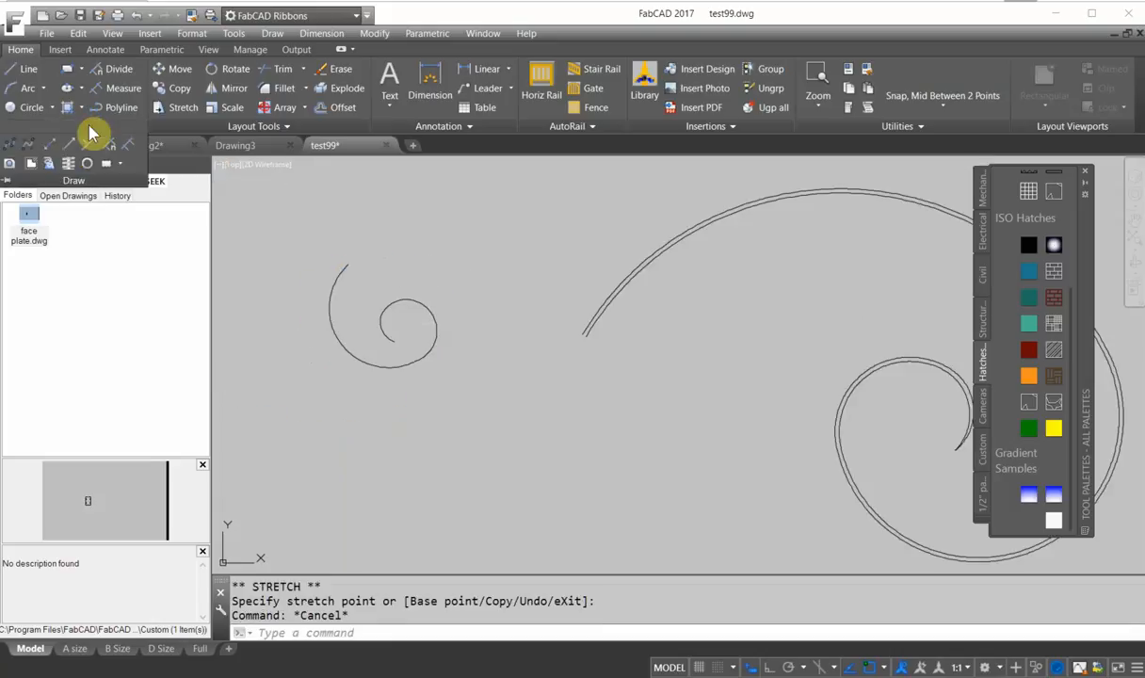
pyautogui.click(29, 146)
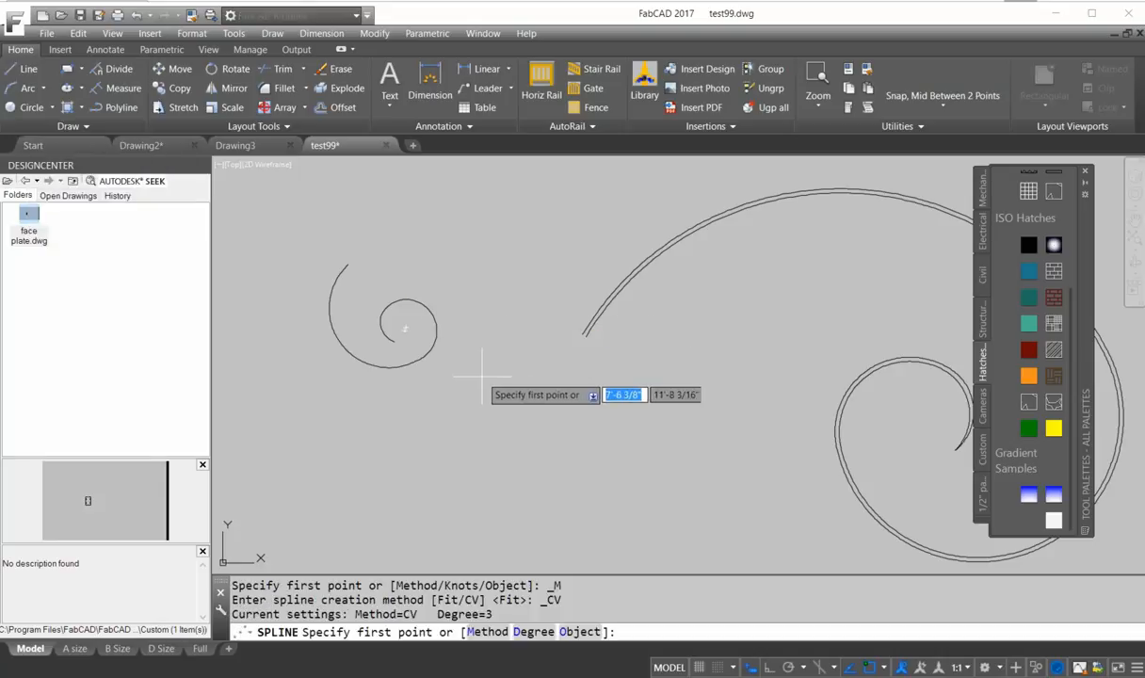
pyautogui.scroll(-3, 482, 376)
pyautogui.click(340, 226)
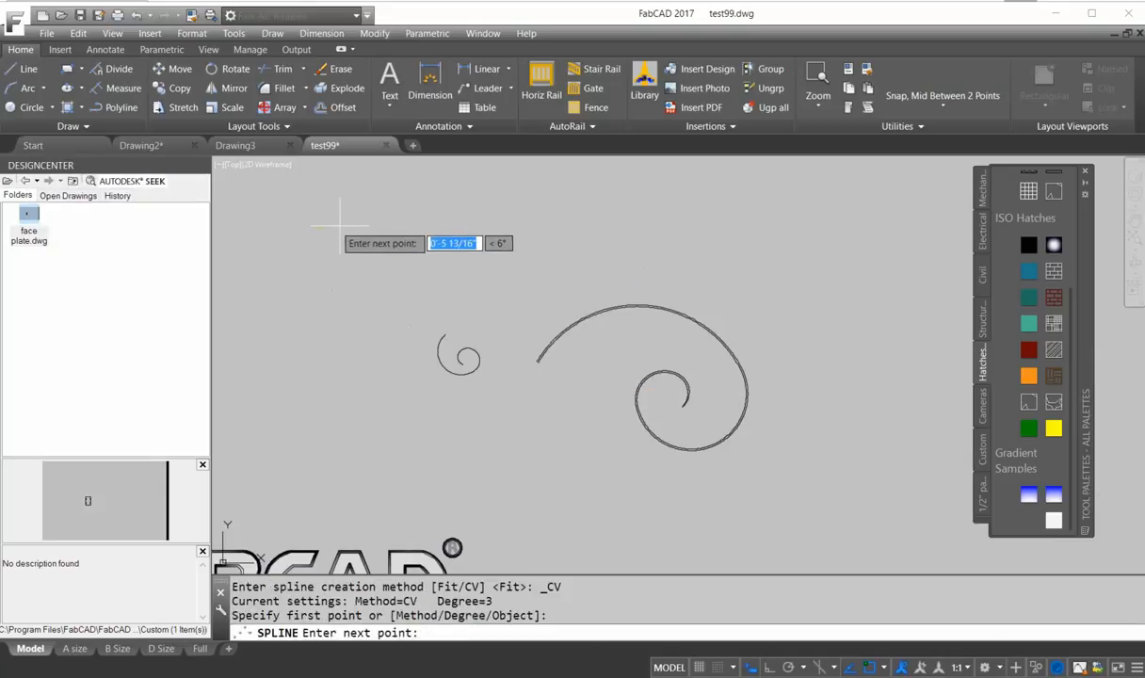
pyautogui.click(369, 234)
pyautogui.click(368, 280)
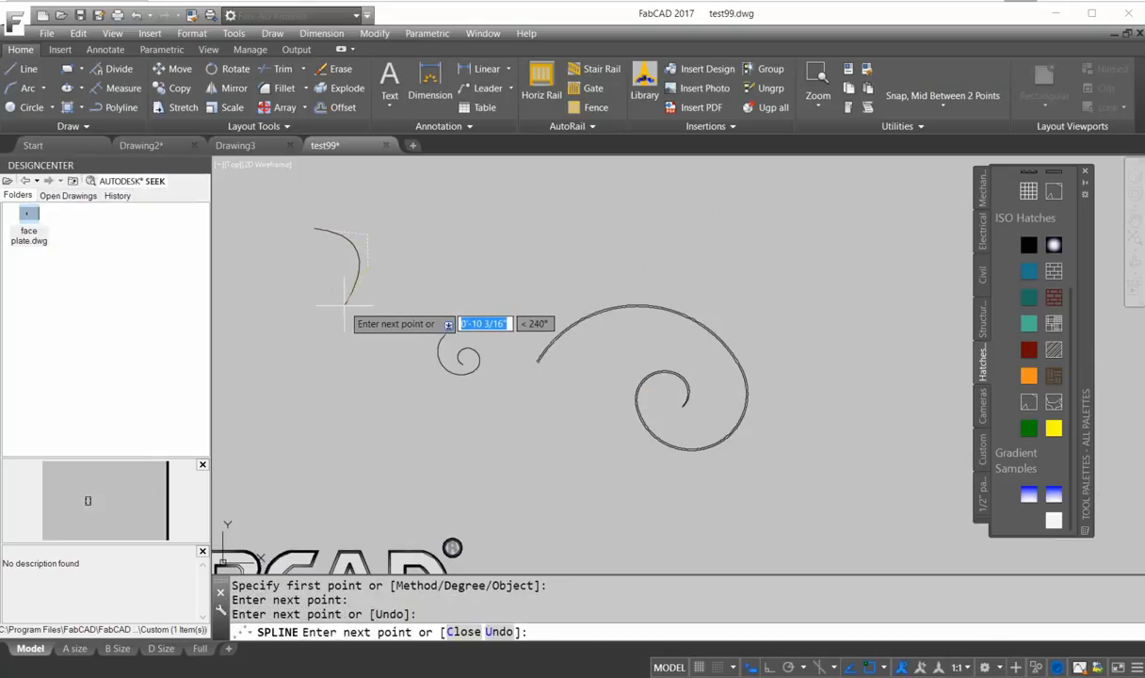
pyautogui.click(341, 307)
pyautogui.click(320, 284)
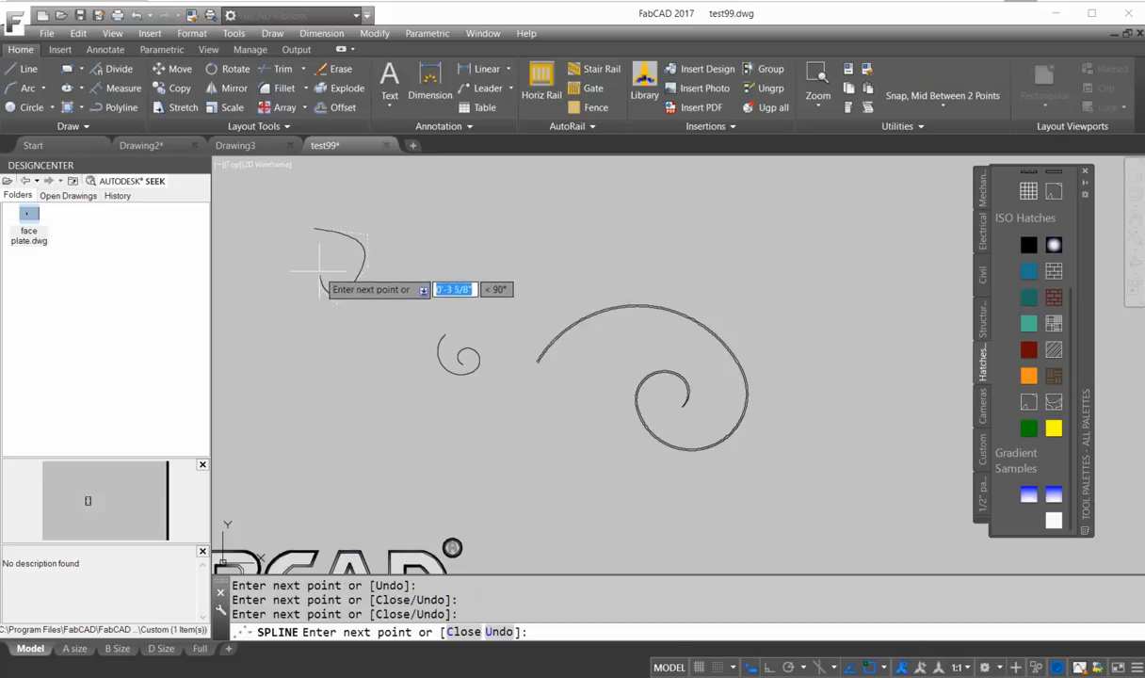
pyautogui.click(319, 272)
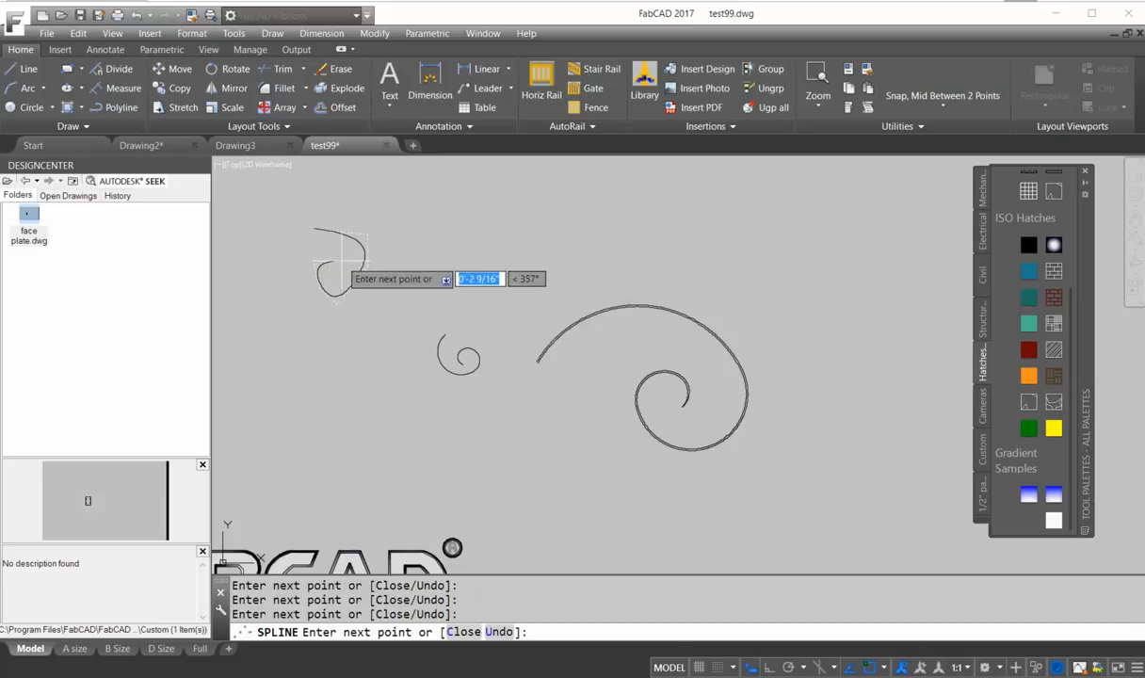
pyautogui.press('Return')
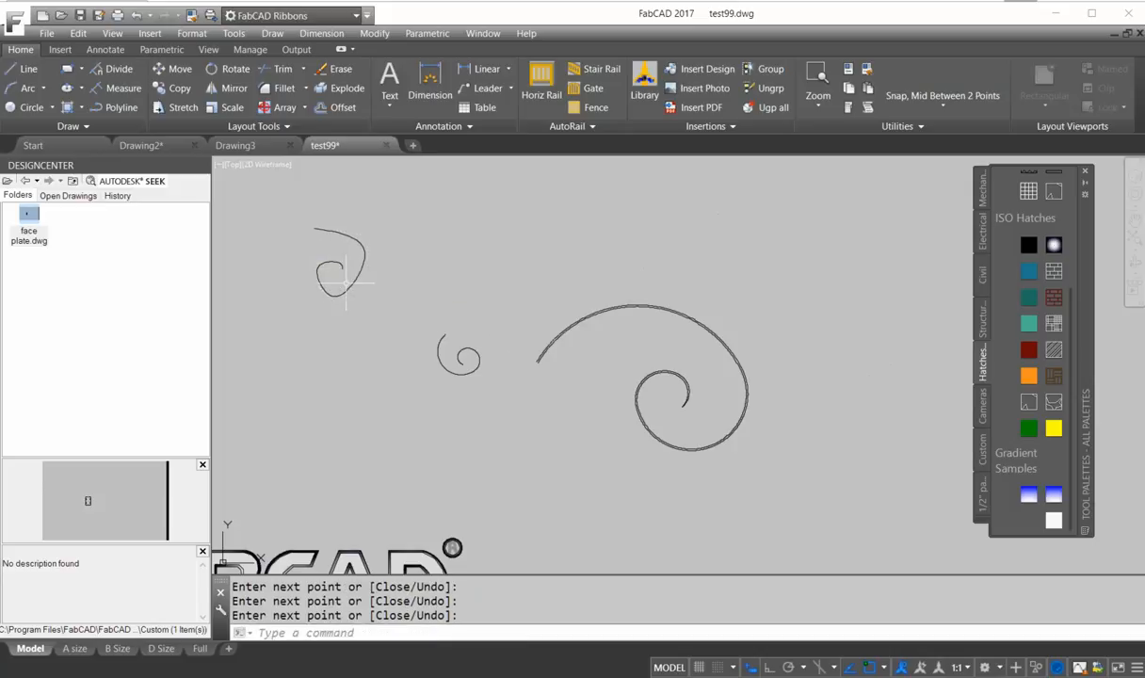
# Select the spline and stretch its control-vertex grips to adjust the spiral's shape.
pyautogui.click(373, 283)
pyautogui.click(355, 272)
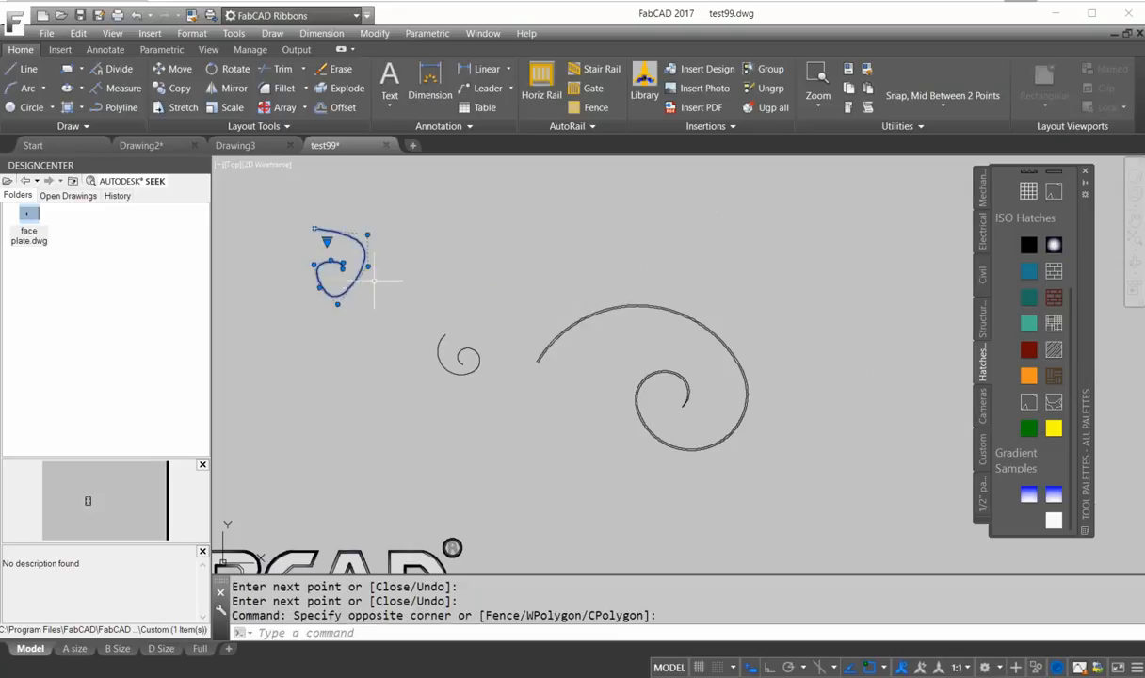
pyautogui.click(367, 267)
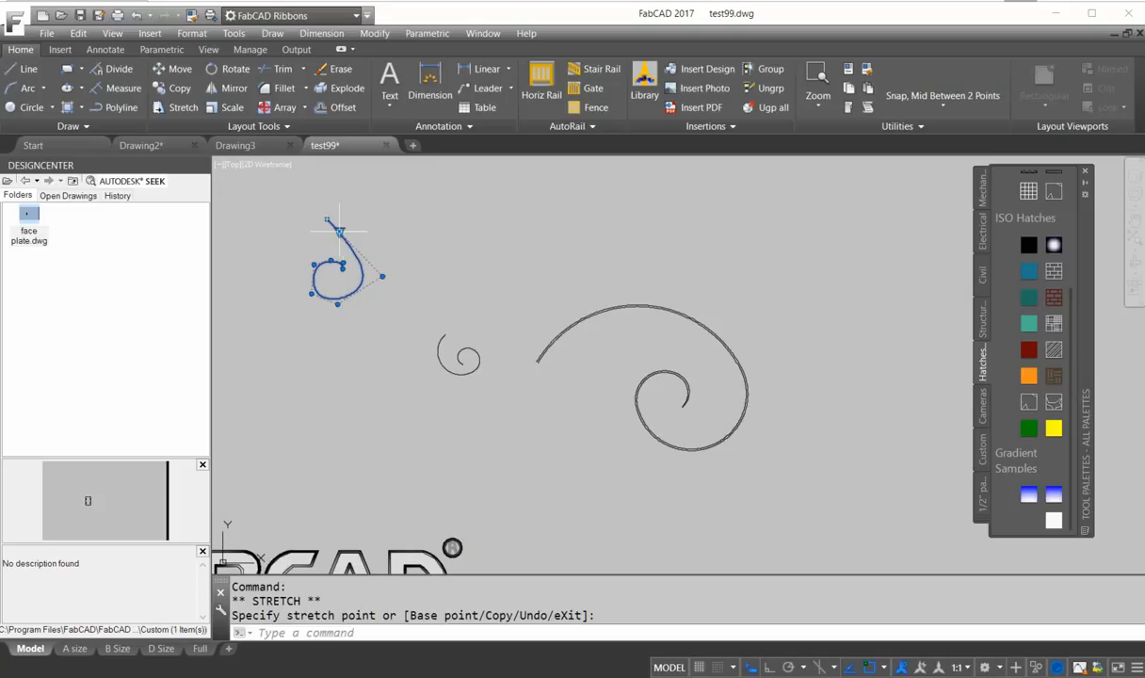
pyautogui.click(340, 231)
pyautogui.click(358, 257)
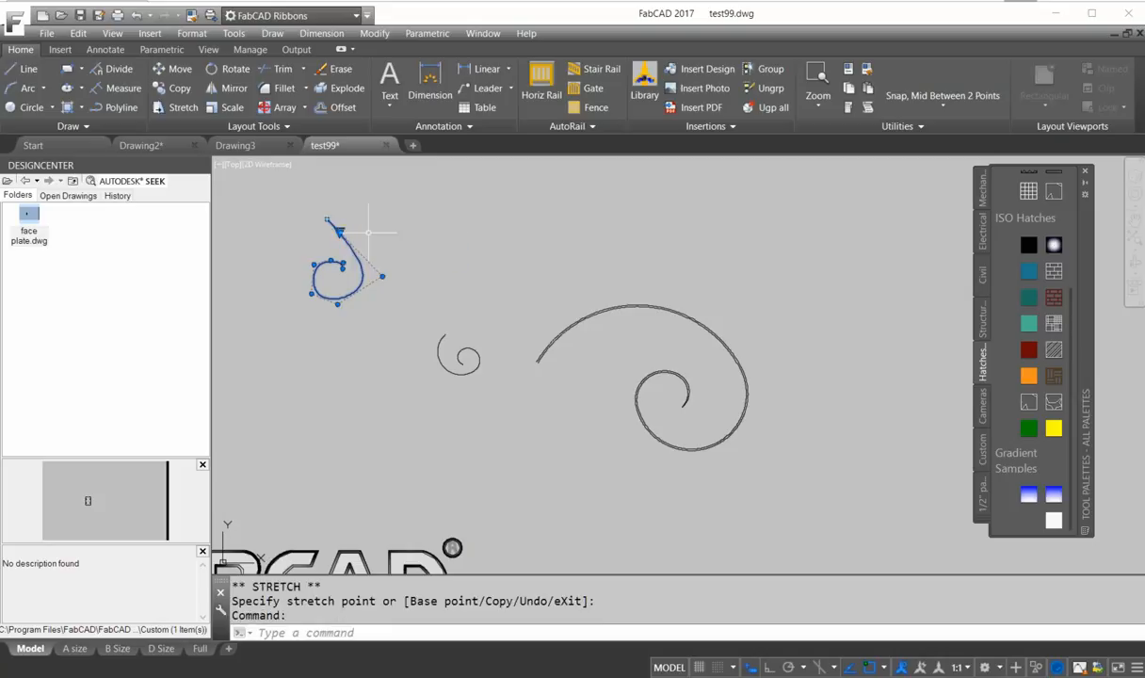
pyautogui.click(502, 199)
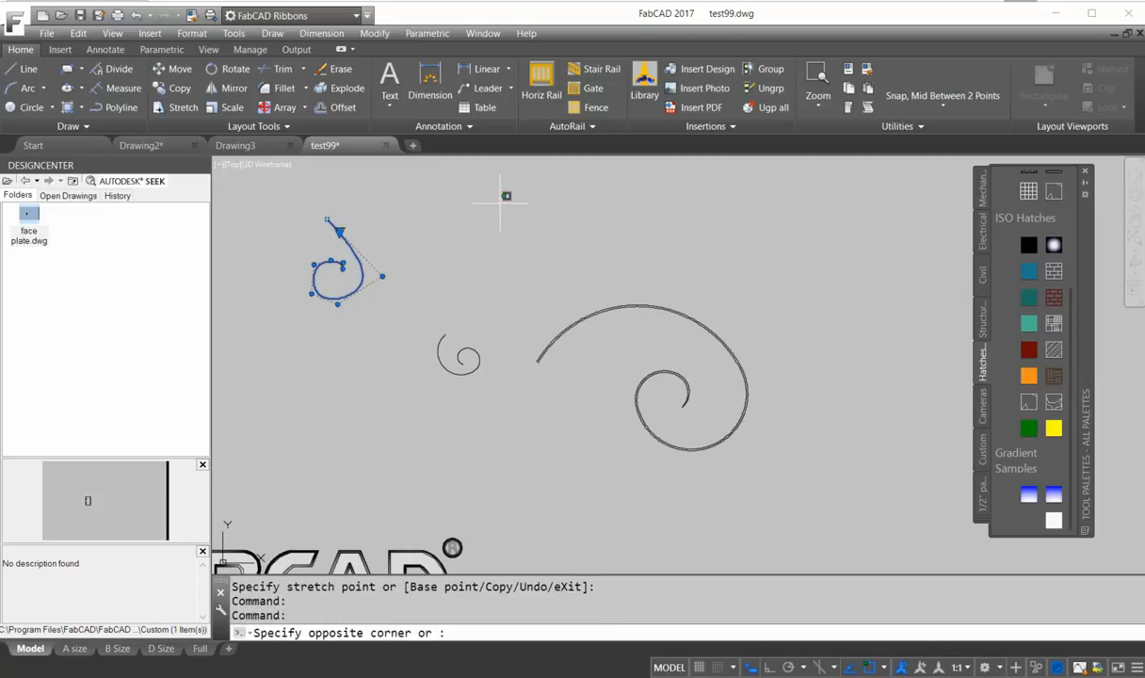
pyautogui.click(402, 283)
pyautogui.click(383, 277)
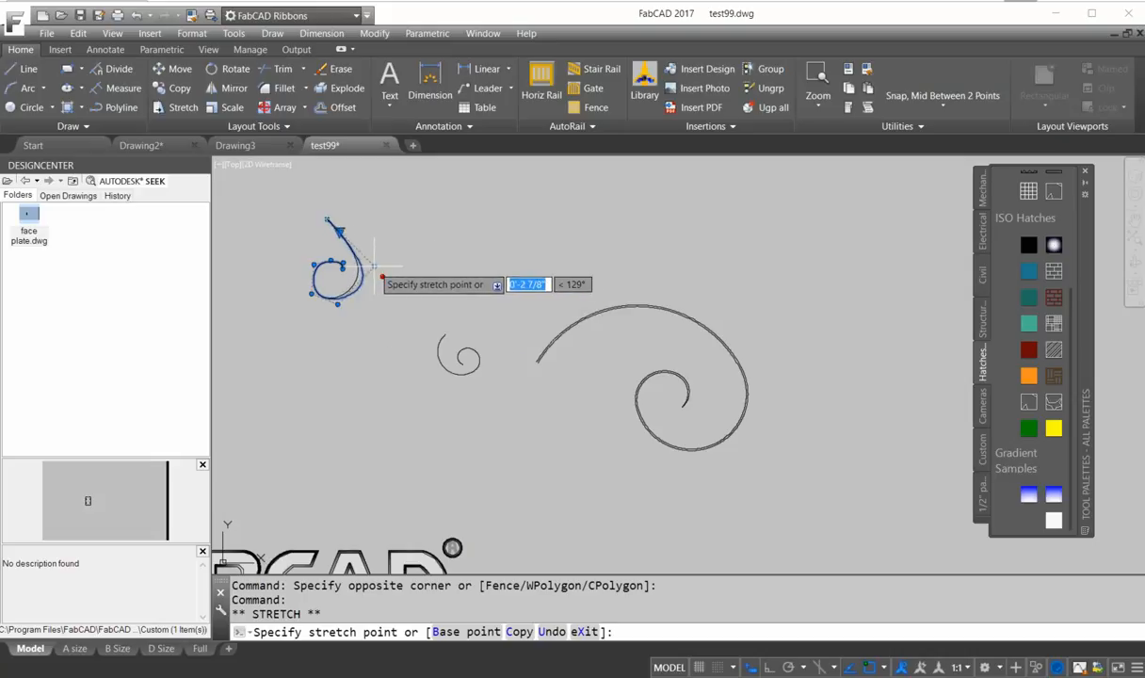
pyautogui.press('Escape')
# Draw a tapered spiral polyline of arc segments with starting width .1 and ending width 3/8.
pyautogui.scroll(6, 456, 354)
pyautogui.scroll(-7, 536, 379)
pyautogui.scroll(9, 537, 378)
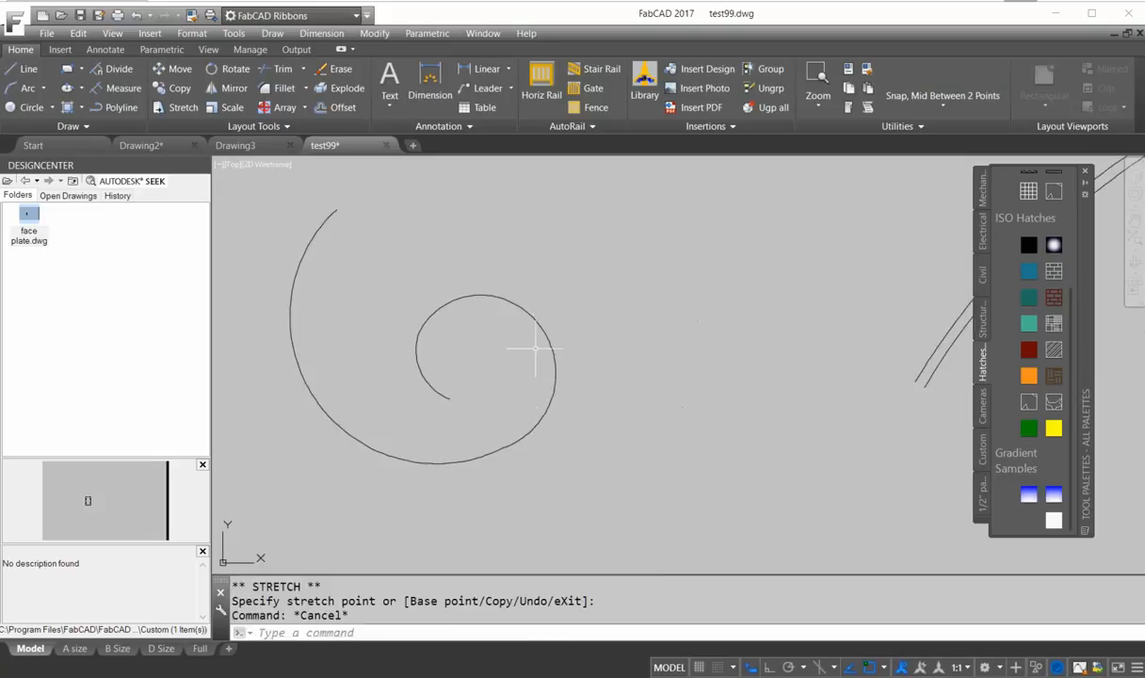
pyautogui.moveTo(527, 337); pyautogui.dragTo(351, 285, button='middle')
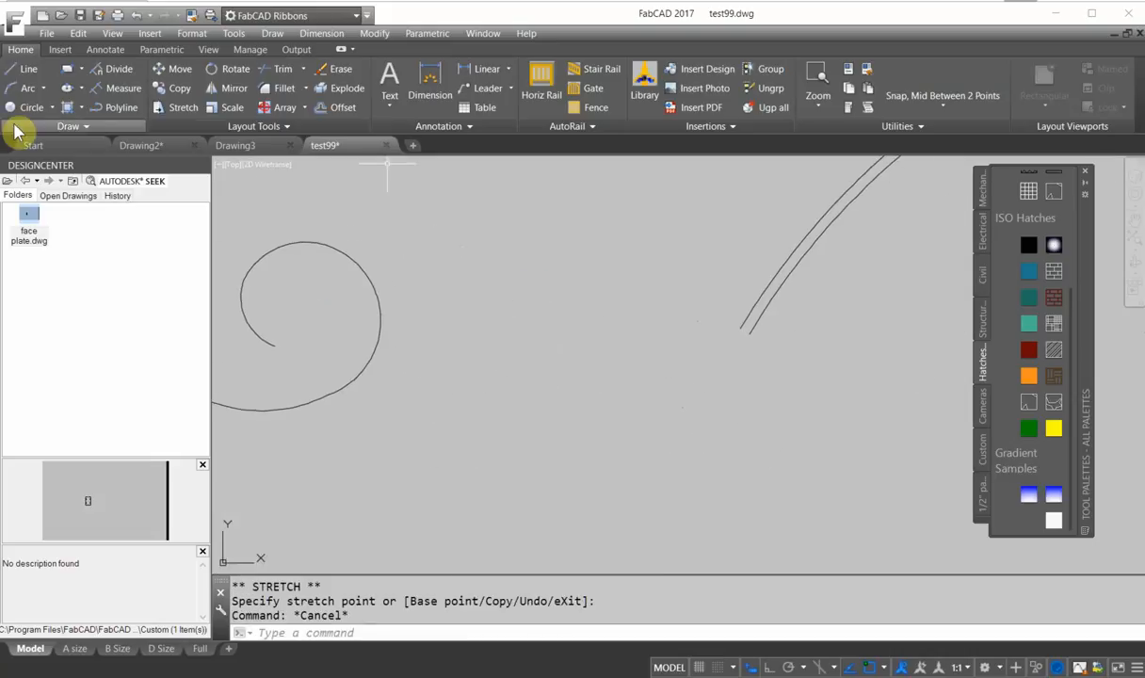
pyautogui.click(113, 107)
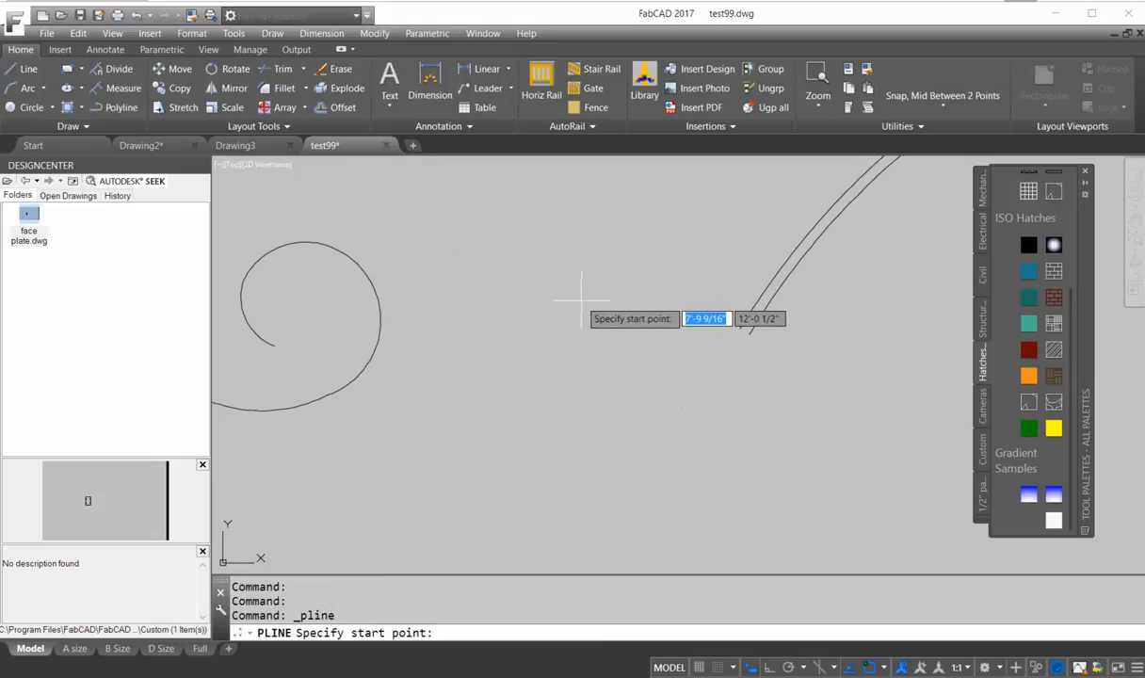
pyautogui.click(502, 376)
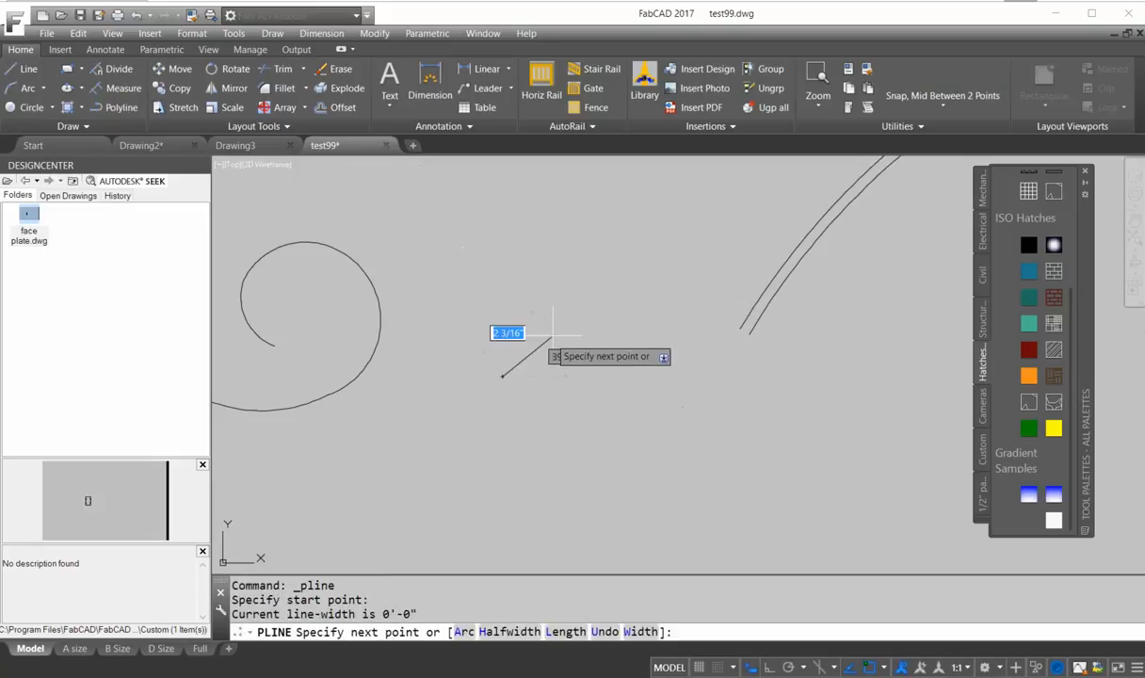
pyautogui.click(460, 632)
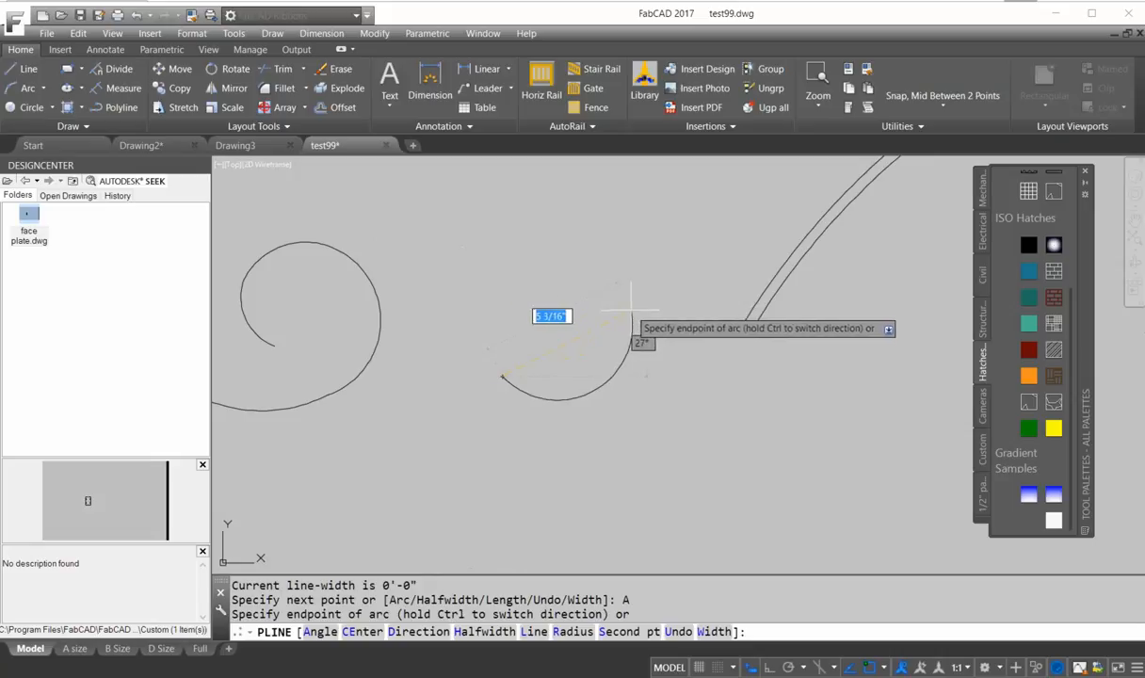
pyautogui.click(717, 633)
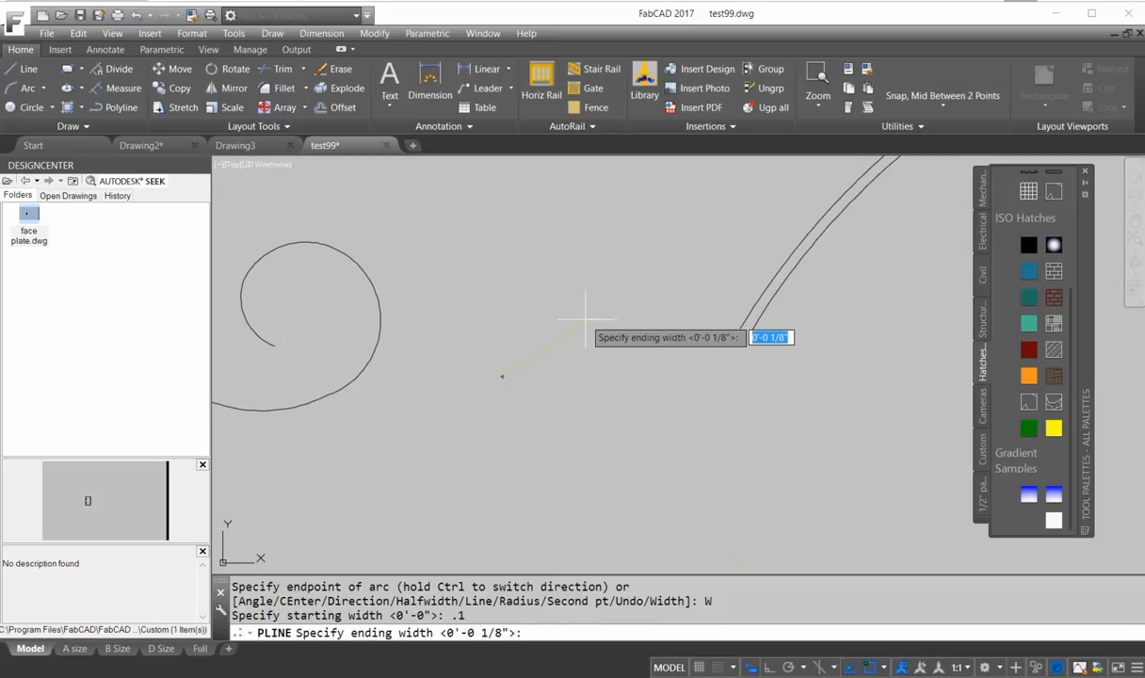
pyautogui.write('3')
pyautogui.press('Return')
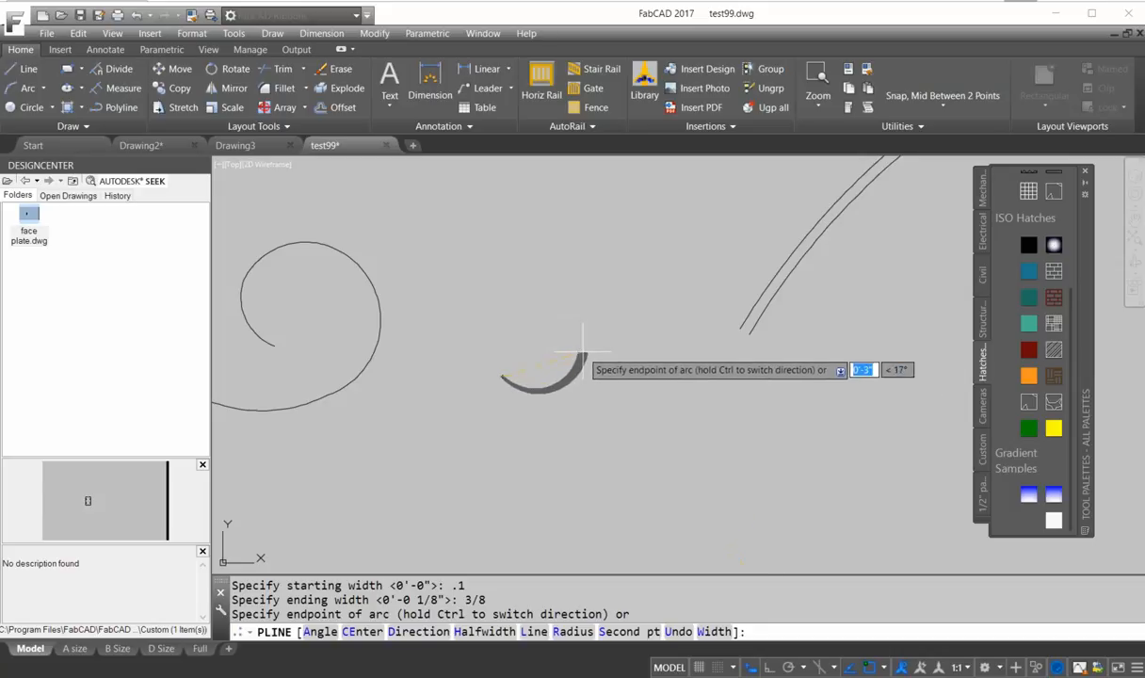
pyautogui.click(583, 348)
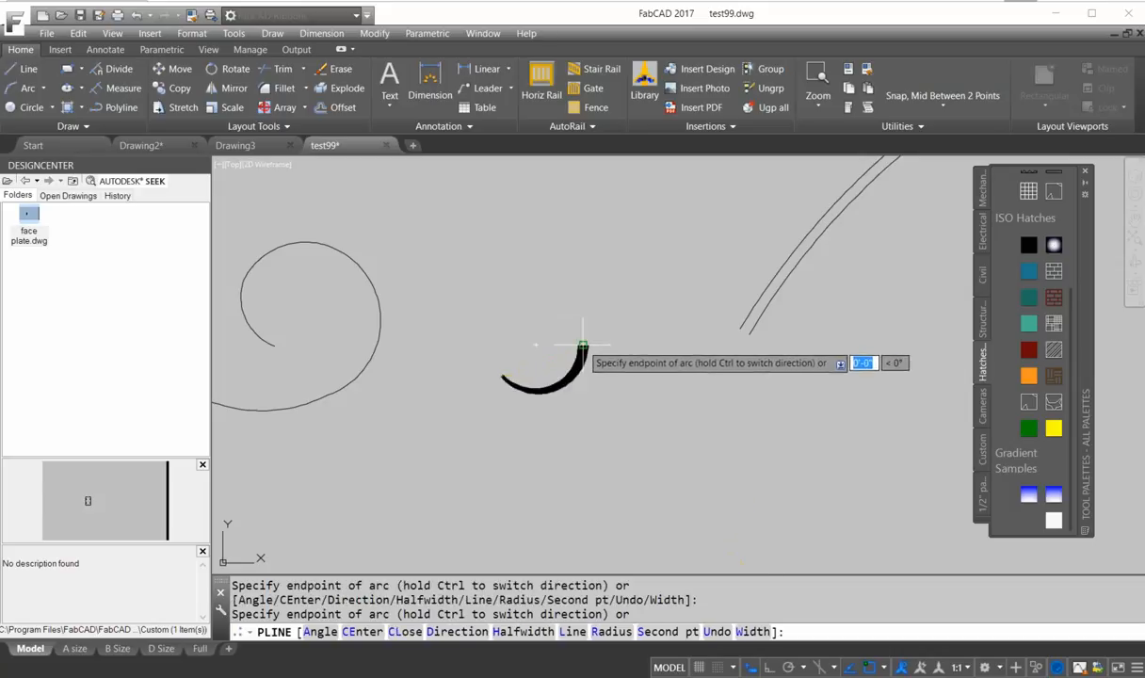
pyautogui.click(506, 274)
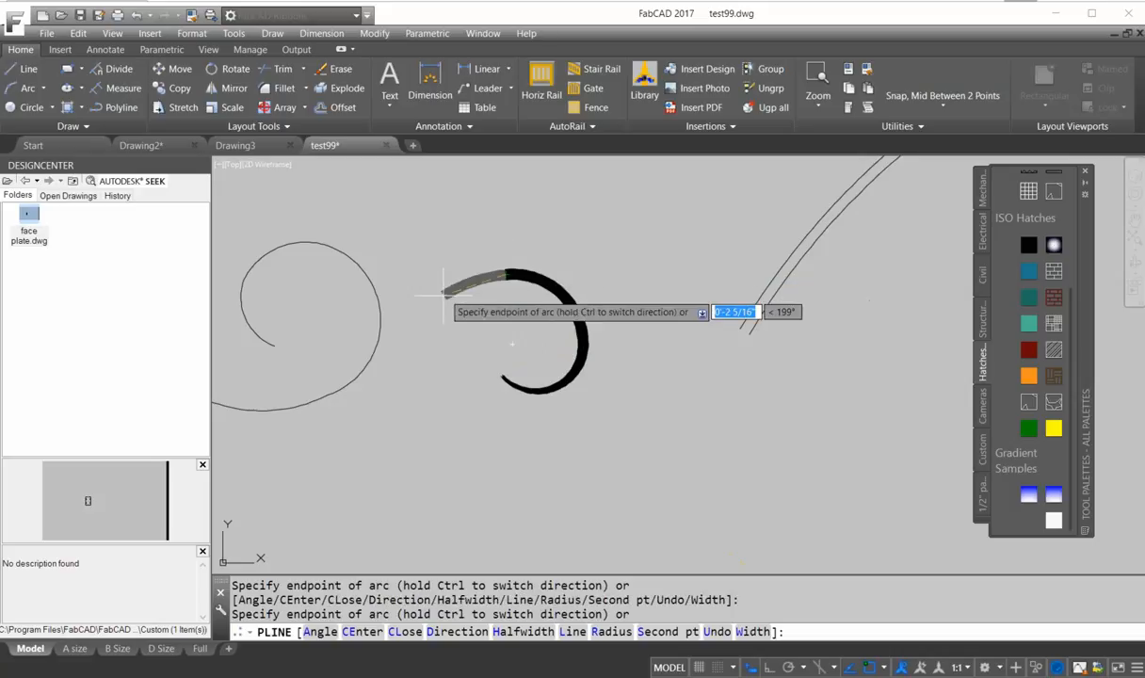
pyautogui.click(429, 422)
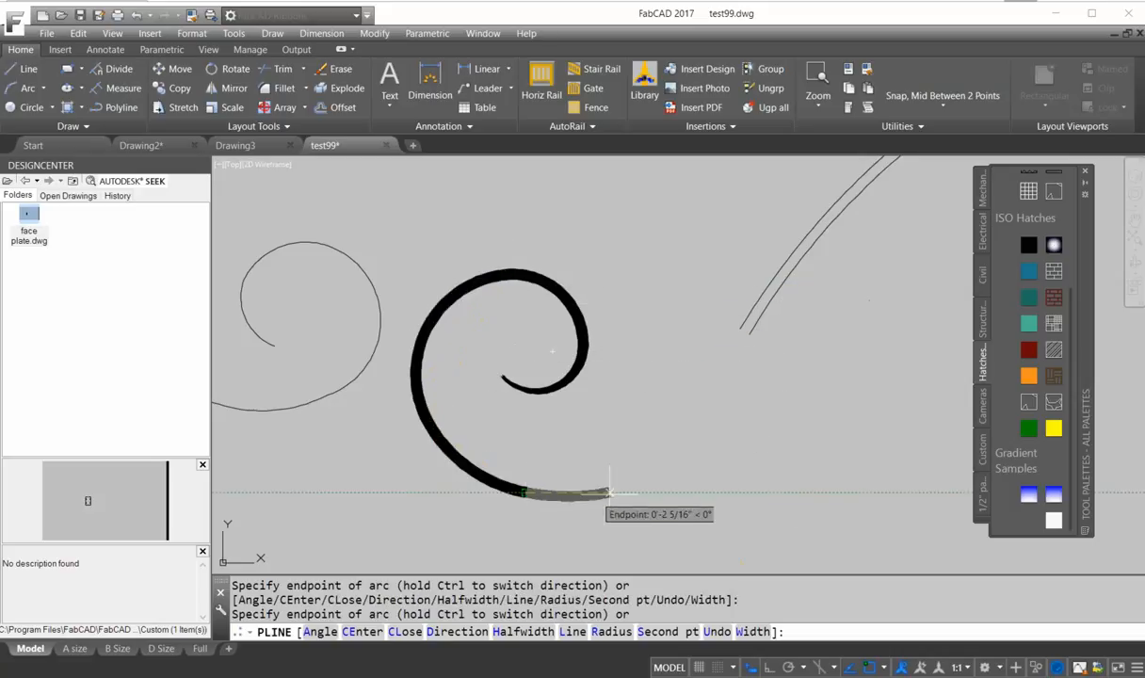
pyautogui.click(663, 472)
pyautogui.press('Return')
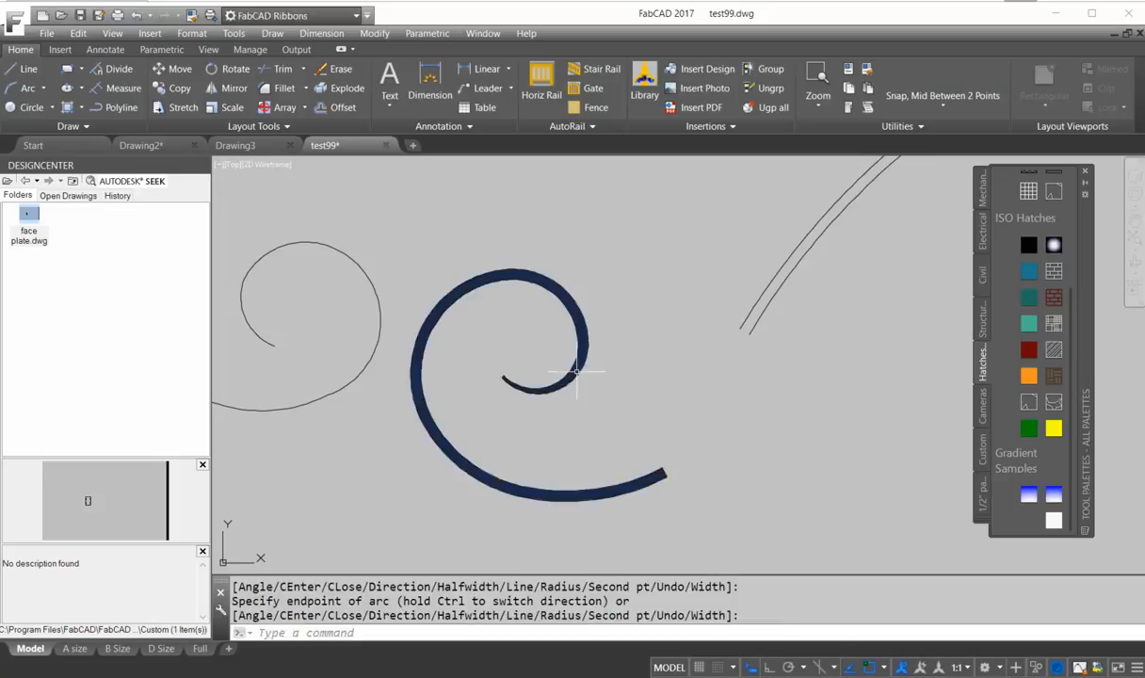
# Finish the tapered polyline spiral, select it, and stretch its end grips and lower vertex to reshape the curl.
pyautogui.click(529, 414)
pyautogui.click(500, 369)
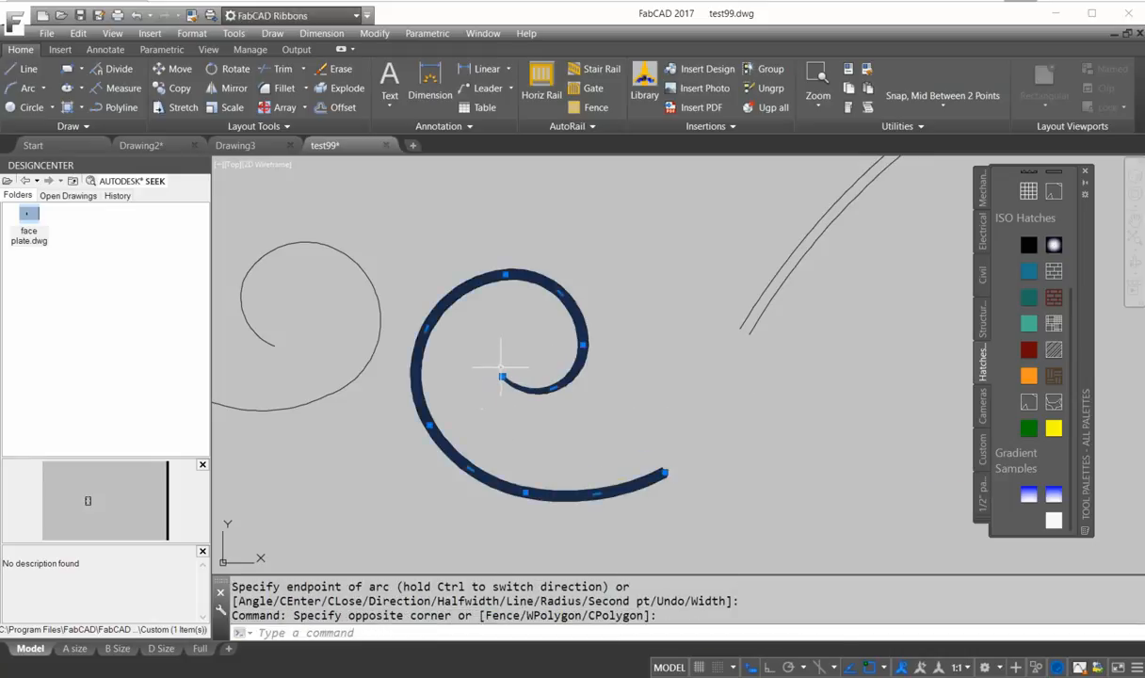
pyautogui.click(501, 376)
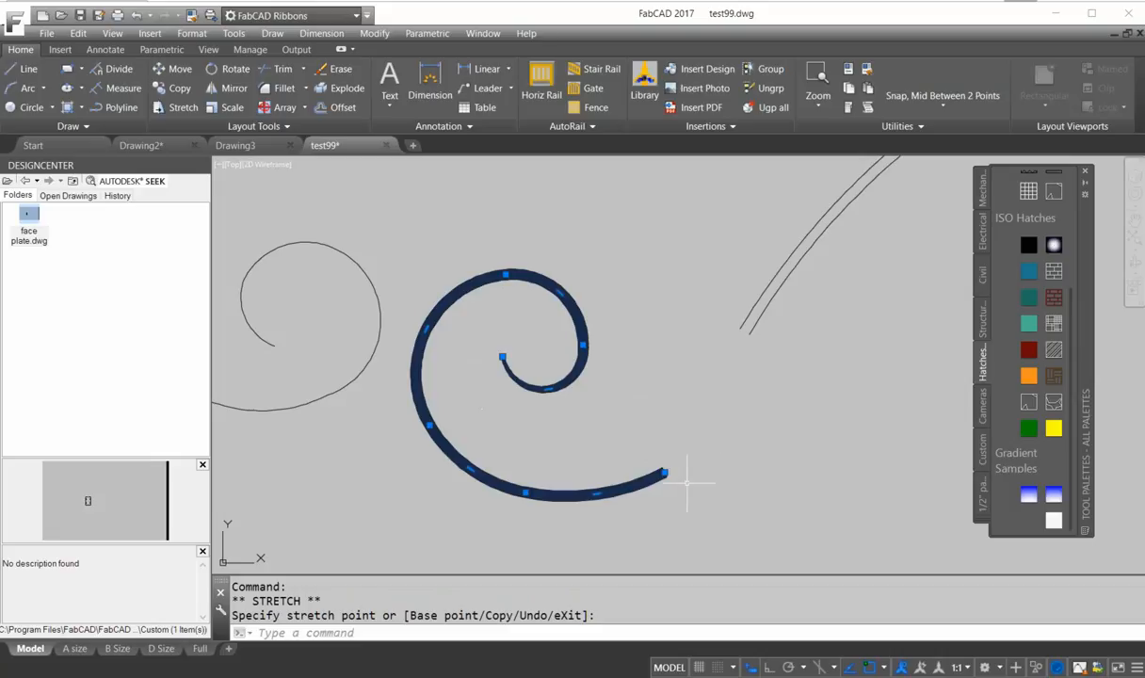
pyautogui.click(663, 473)
pyautogui.click(671, 447)
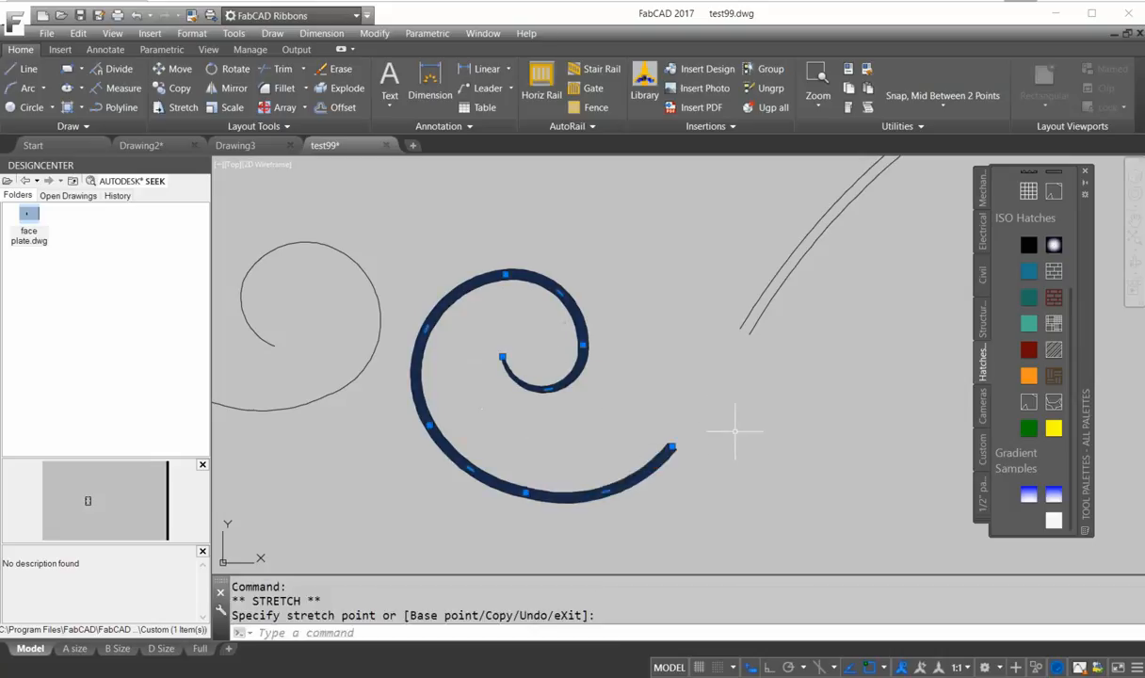
pyautogui.click(526, 493)
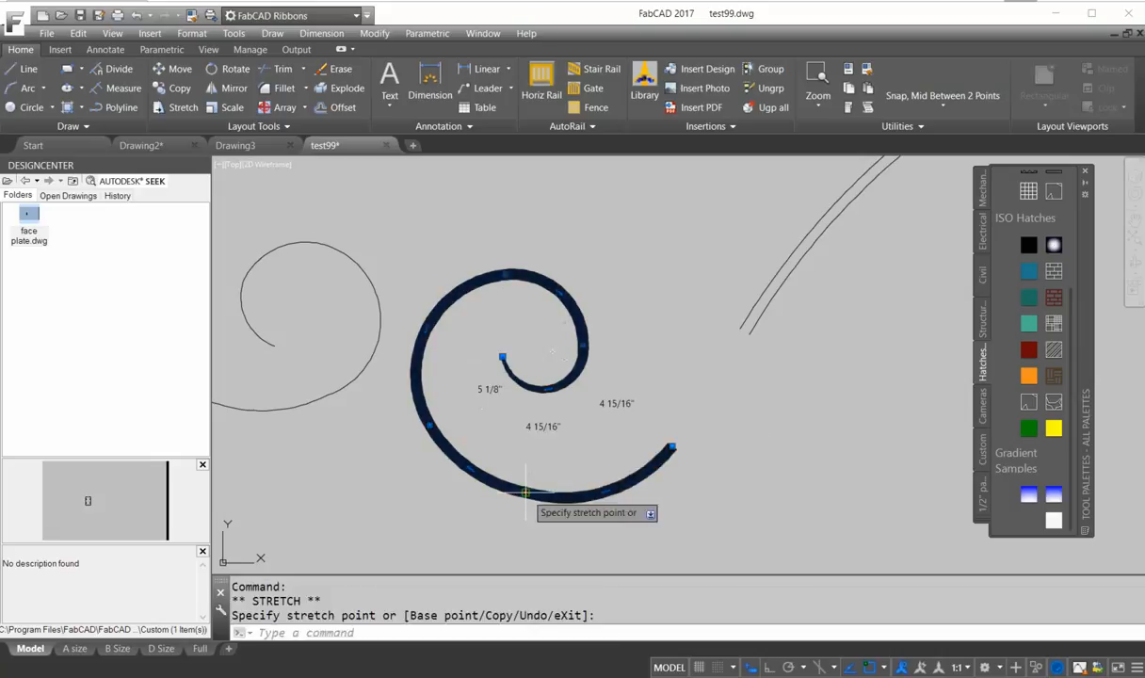
pyautogui.click(526, 500)
# Stretch the polyline's lower-left and upper vertex grips to smooth the spiral's outer curve.
pyautogui.click(472, 469)
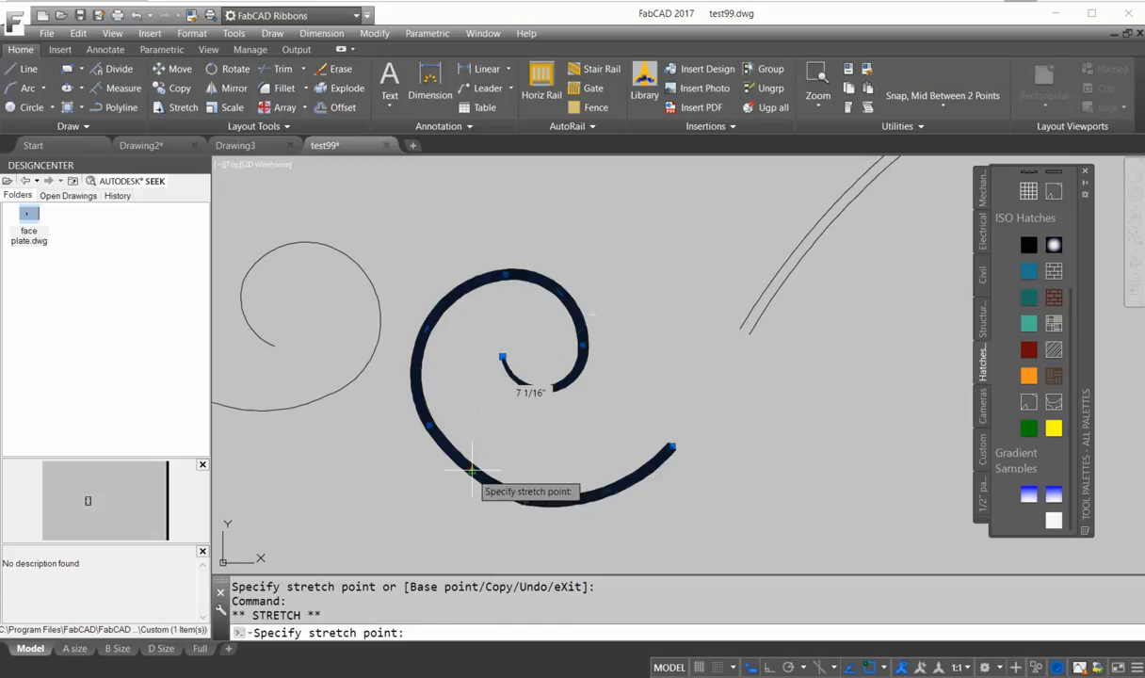
pyautogui.click(471, 468)
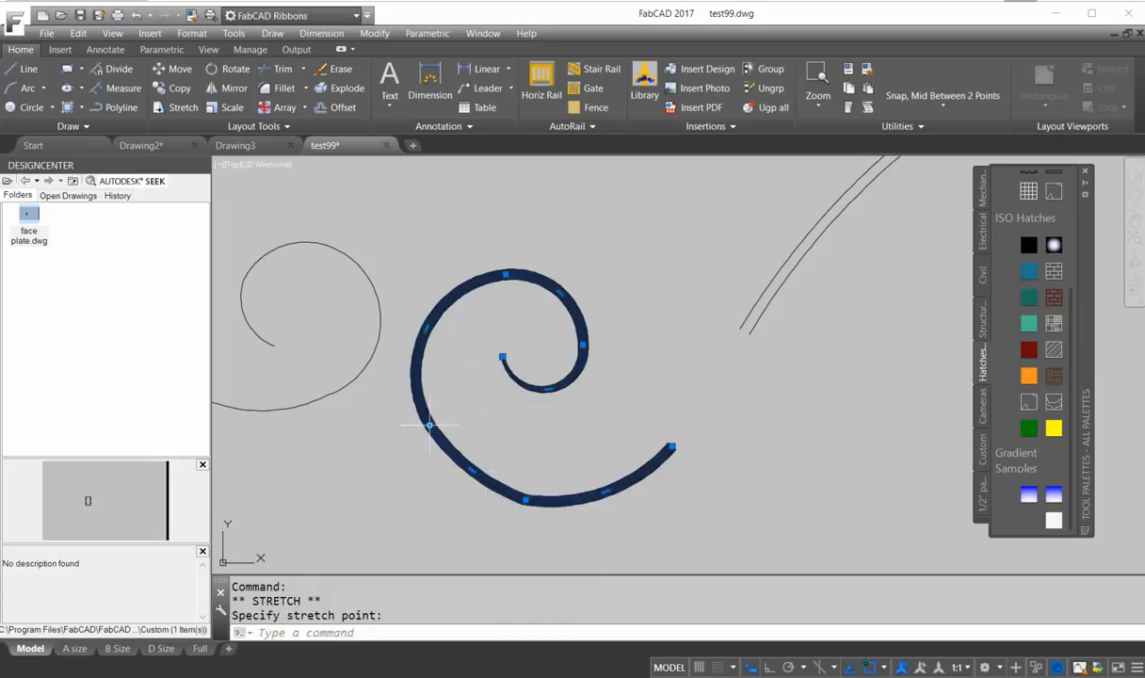
pyautogui.click(468, 468)
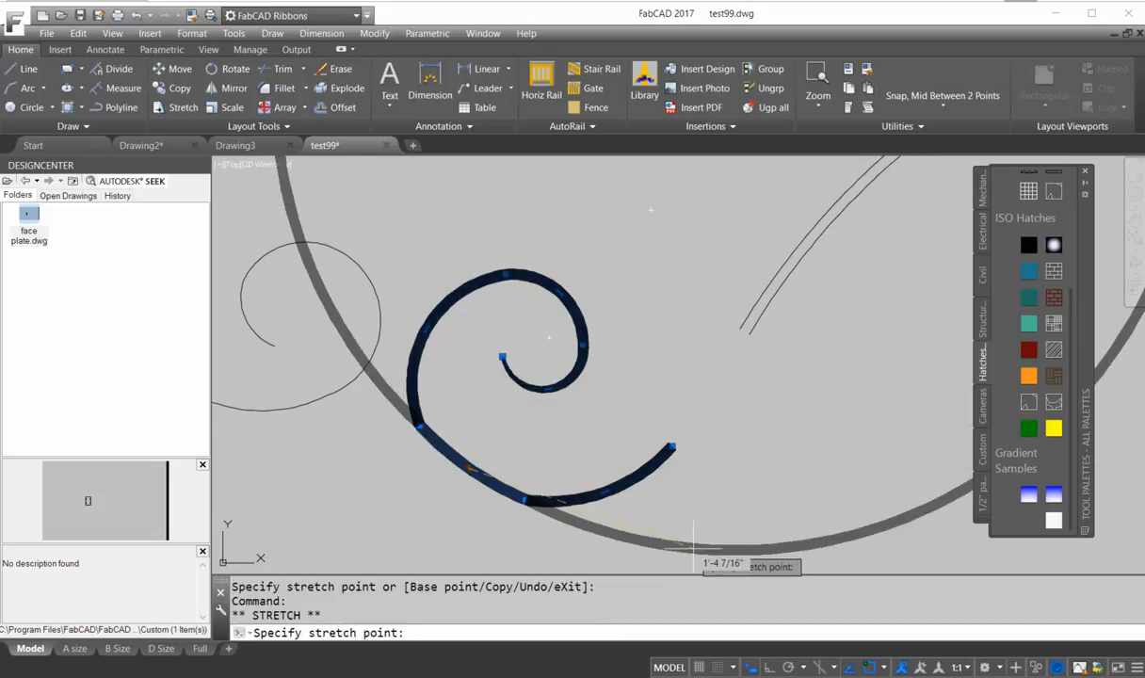
pyautogui.click(871, 666)
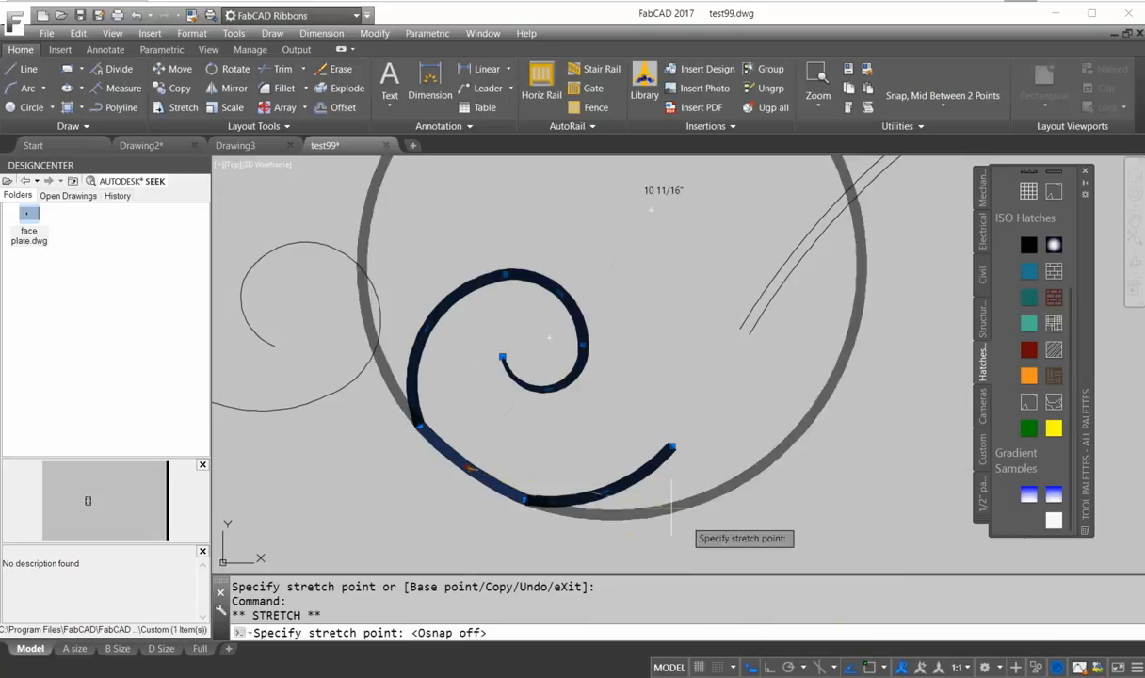
pyautogui.click(458, 467)
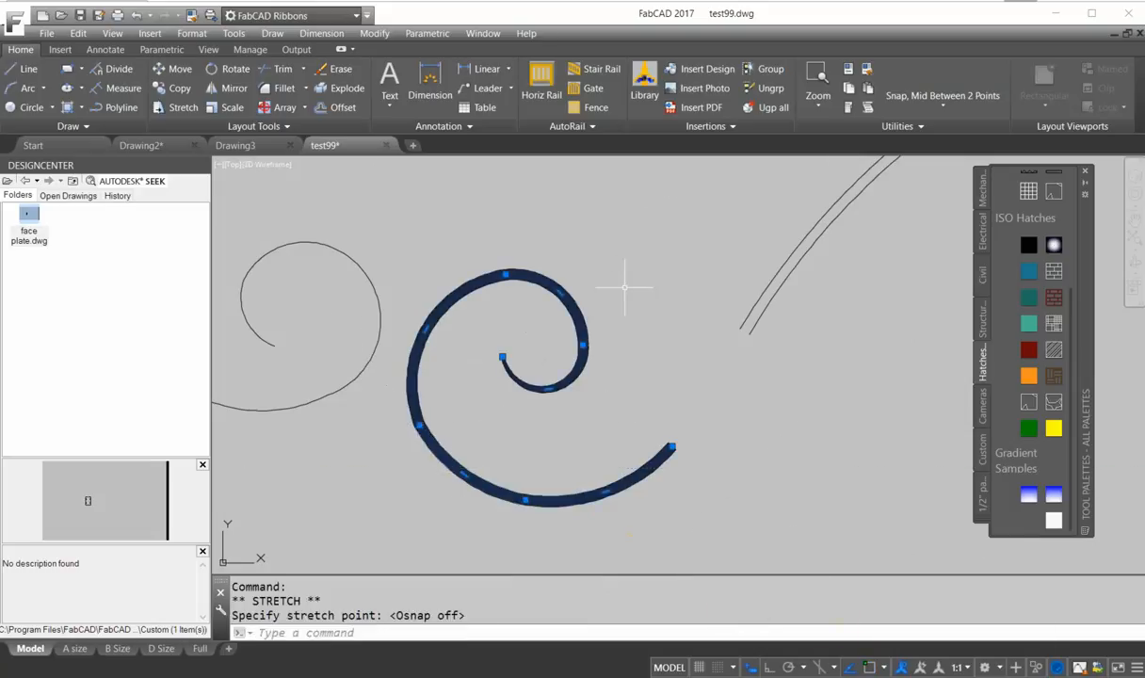
pyautogui.click(506, 274)
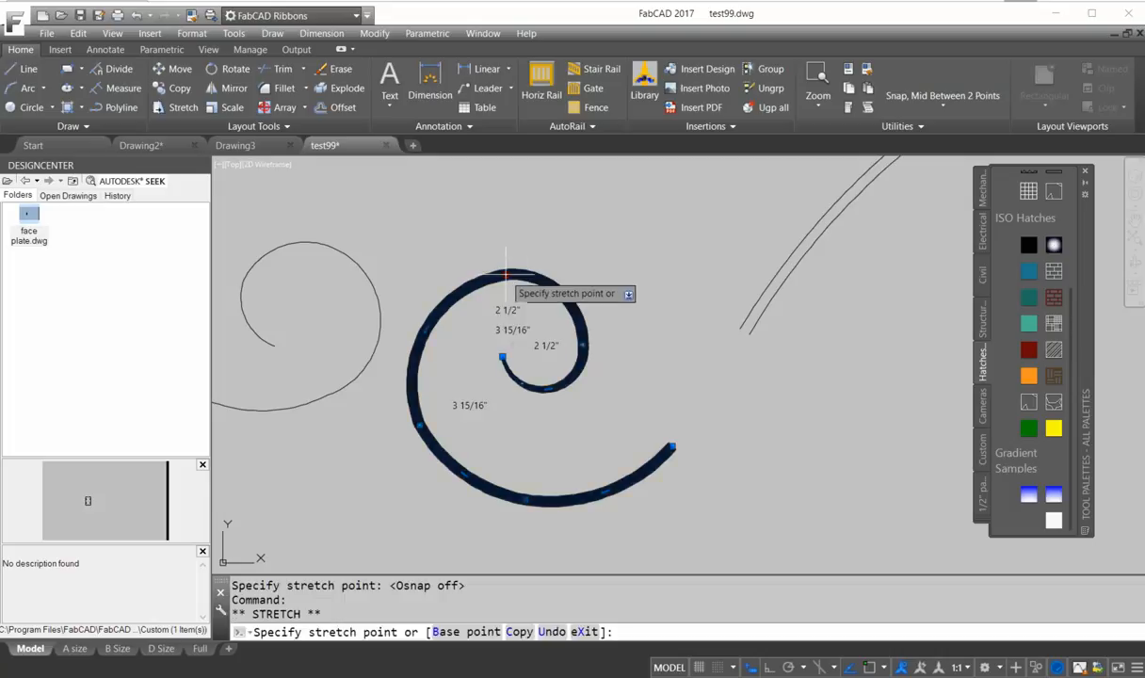
pyautogui.click(488, 283)
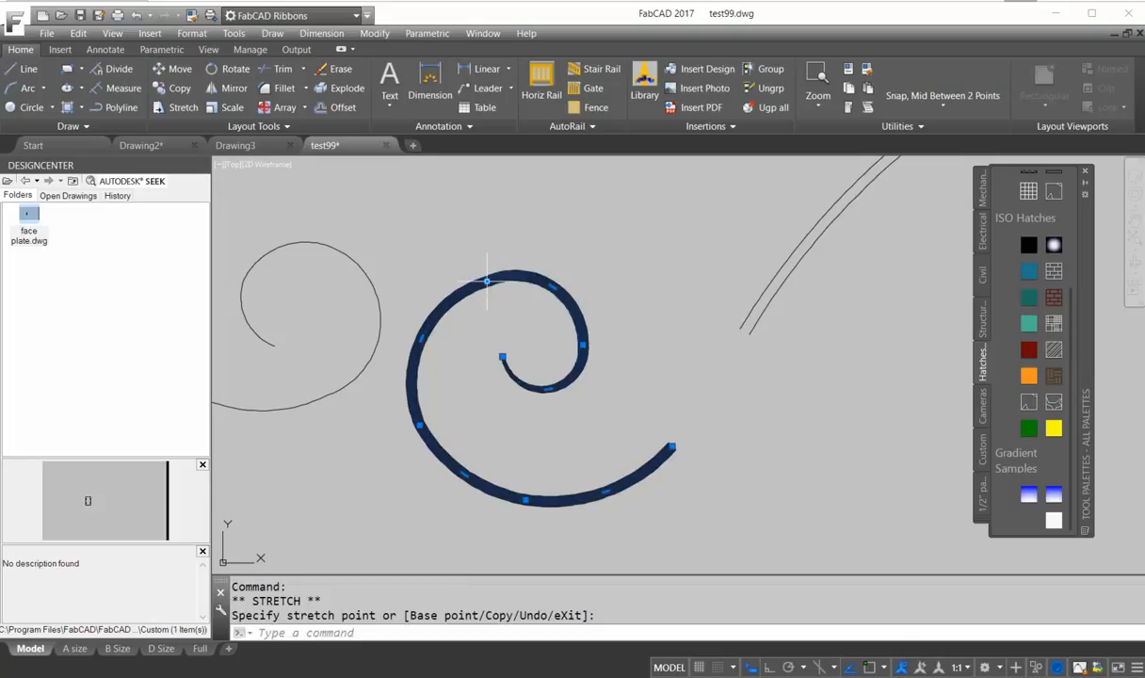
pyautogui.click(487, 281)
pyautogui.click(479, 278)
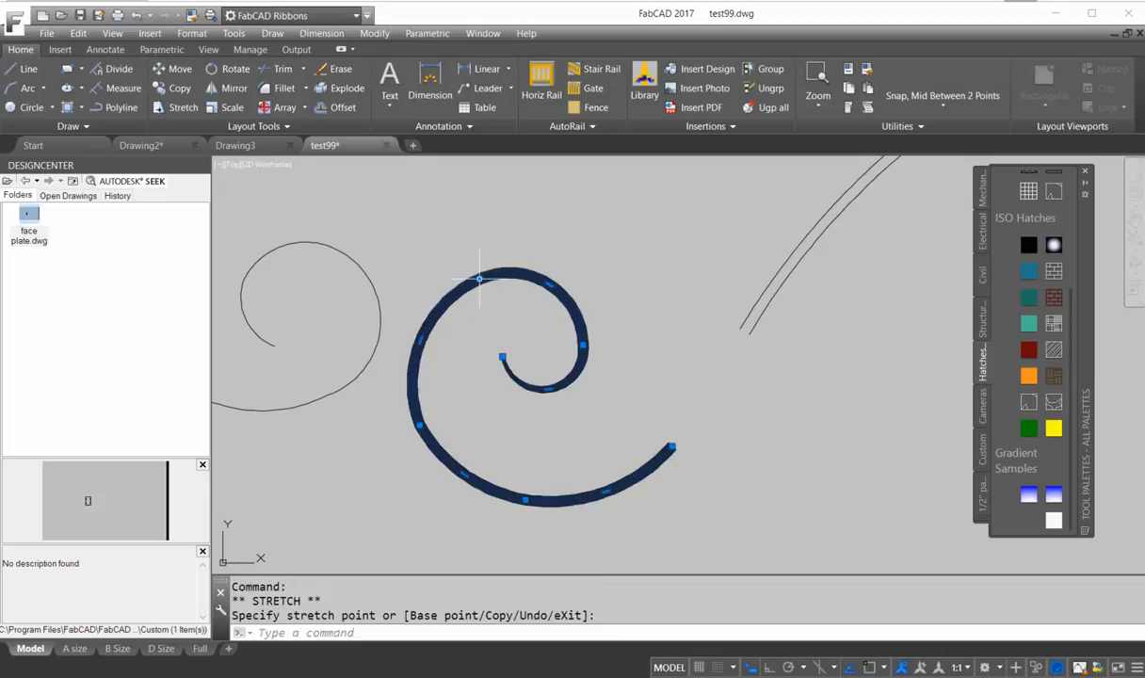
pyautogui.scroll(-5, 593, 415)
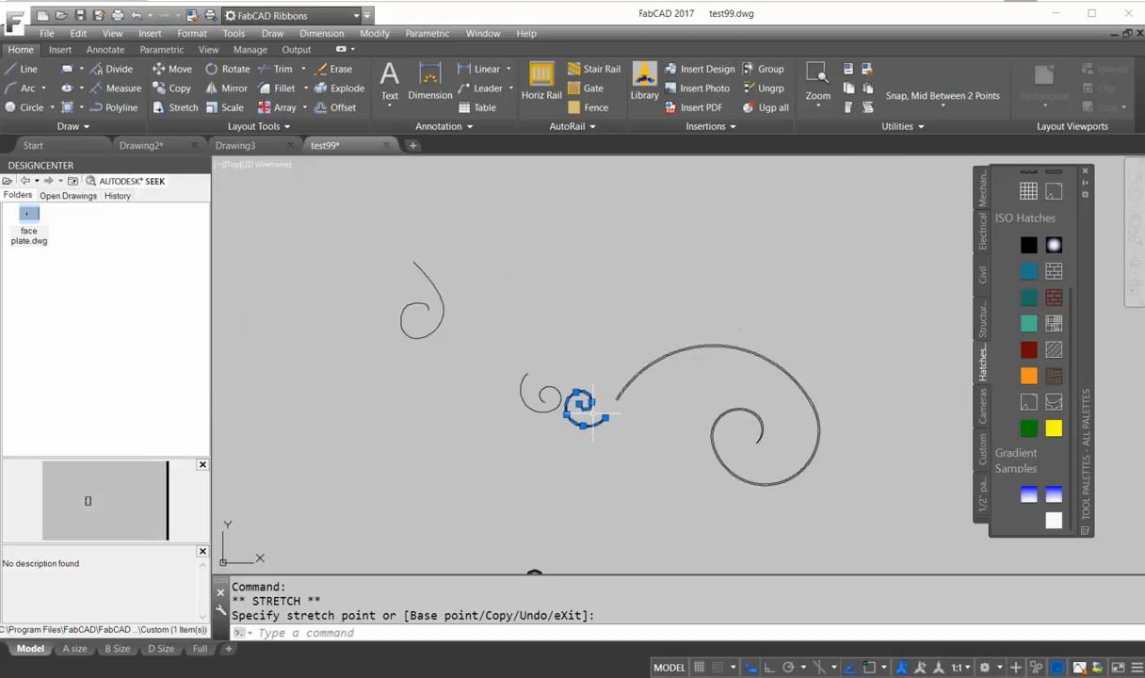
pyautogui.scroll(8, 593, 405)
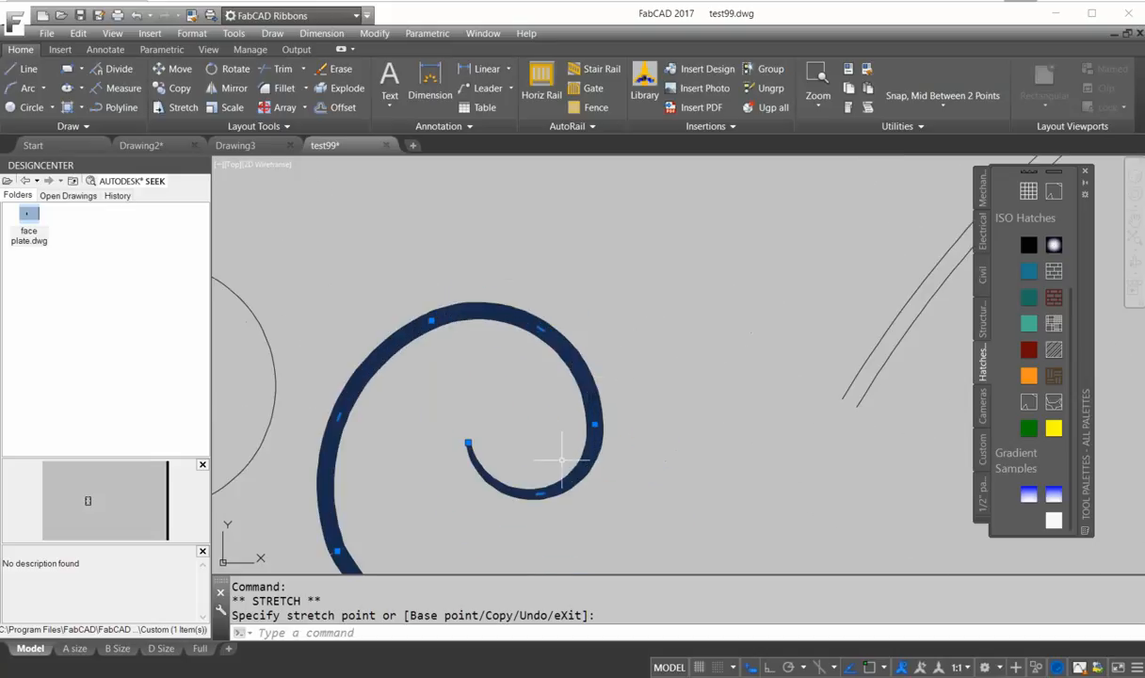
pyautogui.scroll(-3, 621, 330)
pyautogui.moveTo(647, 283)
pyautogui.mouseDown(button='middle')
pyautogui.moveTo(440, 237)
pyautogui.moveTo(397, 337)
pyautogui.mouseUp(button='middle')
pyautogui.scroll(2, 475, 358)
pyautogui.scroll(-3, 738, 411)
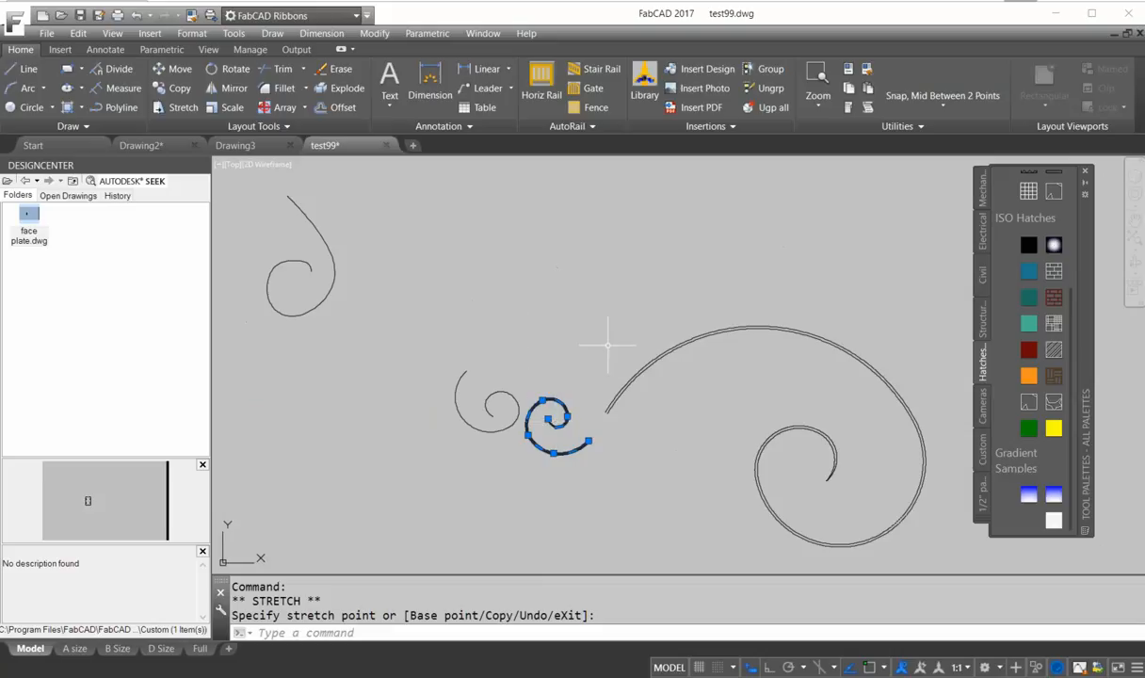
# Browse the DesignCenter library through King Metals, Scrolls and Iron-Steel, and preview one of the scroll blocks.
pyautogui.click(73, 182)
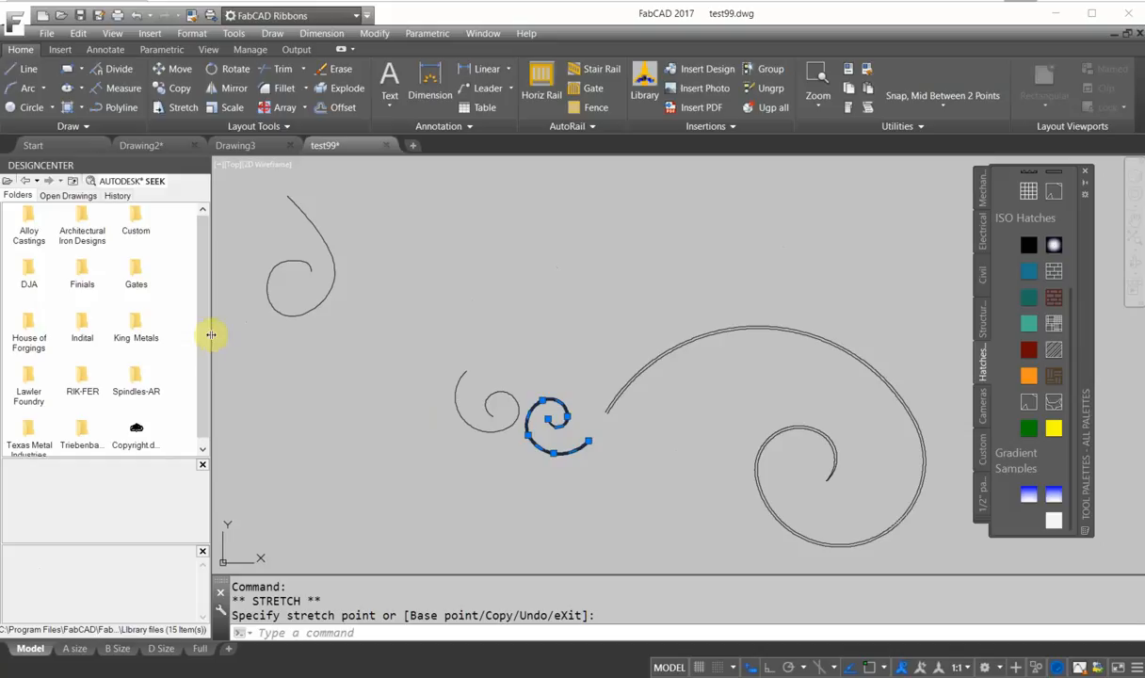
pyautogui.doubleClick(133, 324)
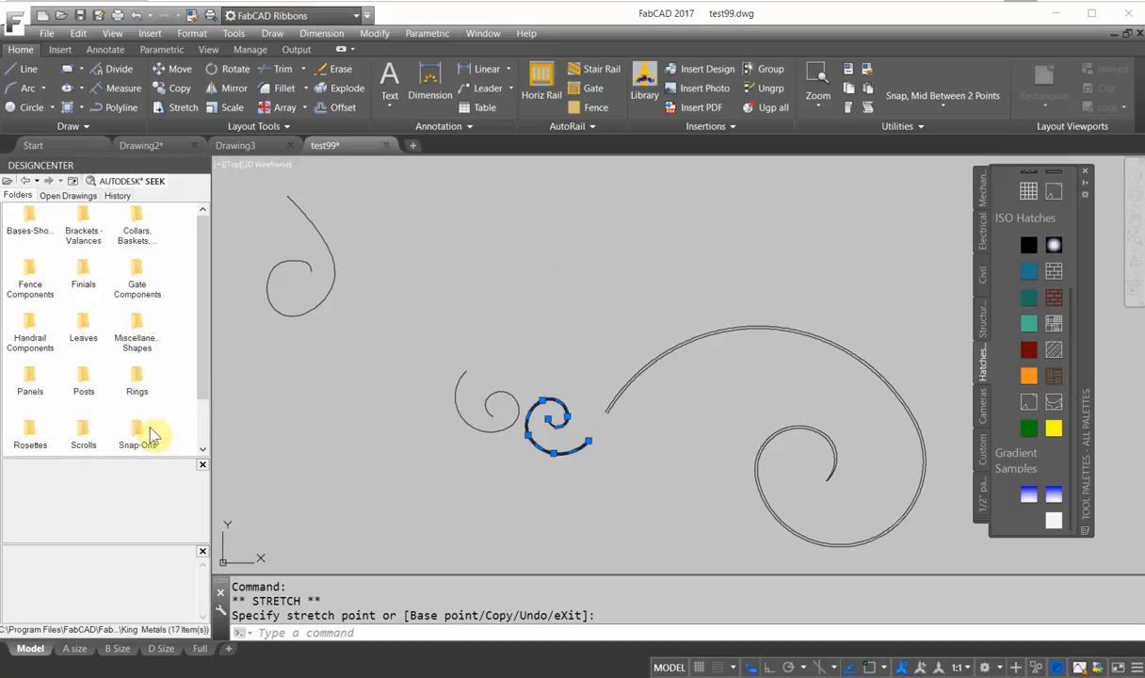
pyautogui.scroll(-1, 209, 402)
pyautogui.scroll(-1, 202, 403)
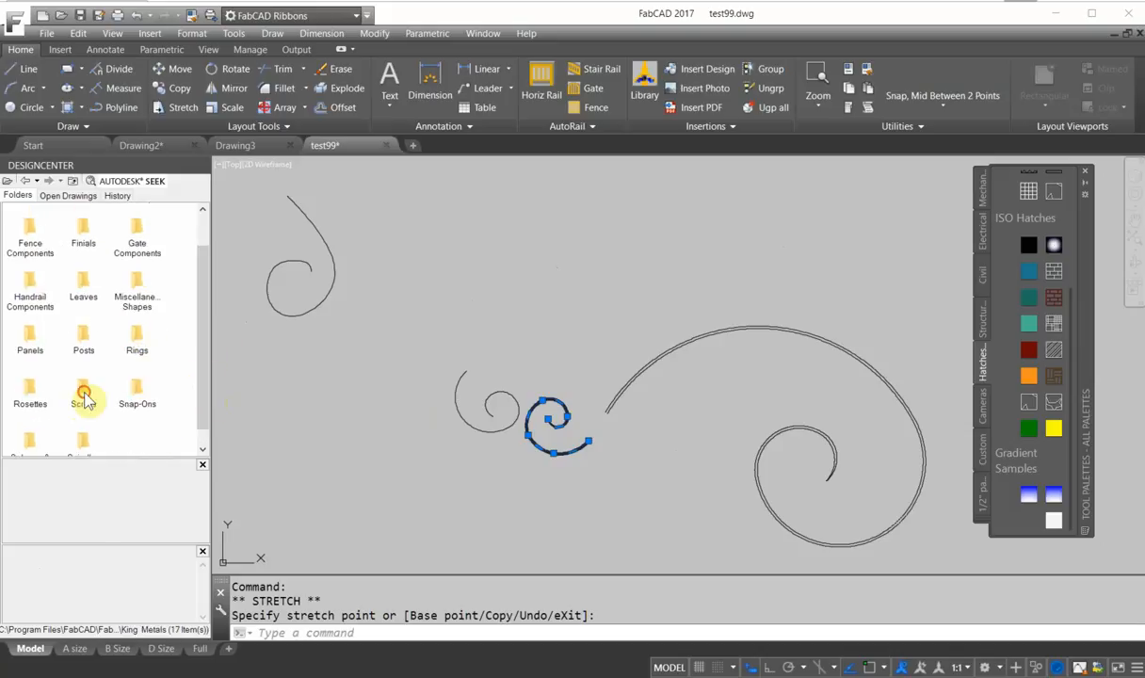
pyautogui.doubleClick(84, 393)
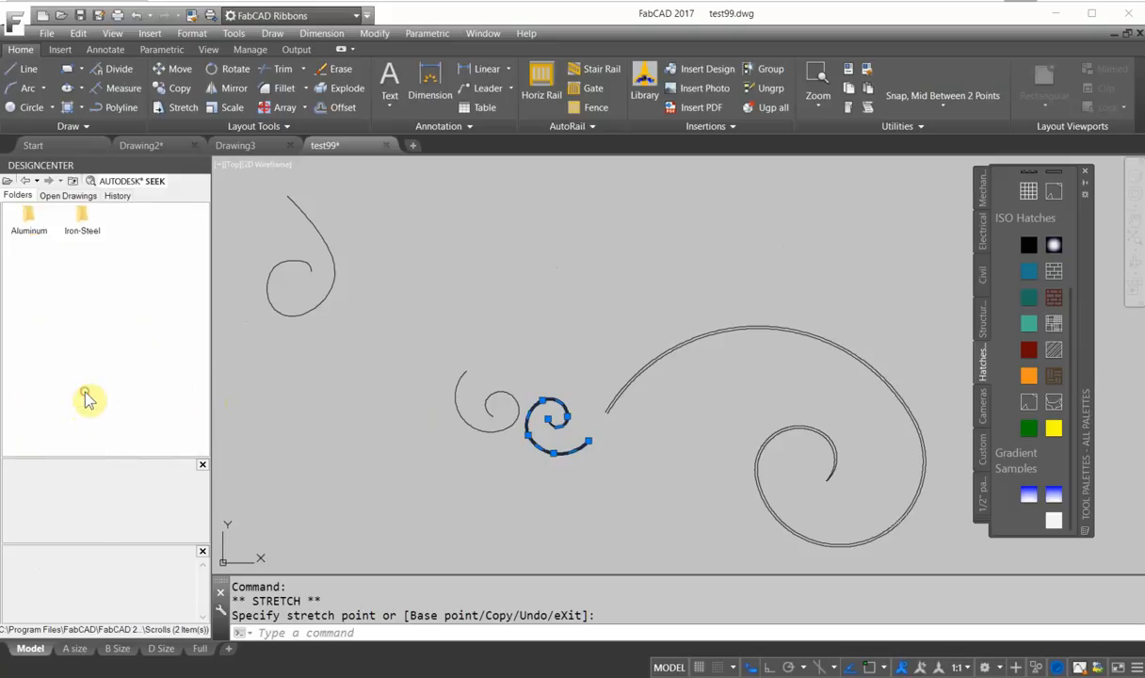
pyautogui.doubleClick(82, 226)
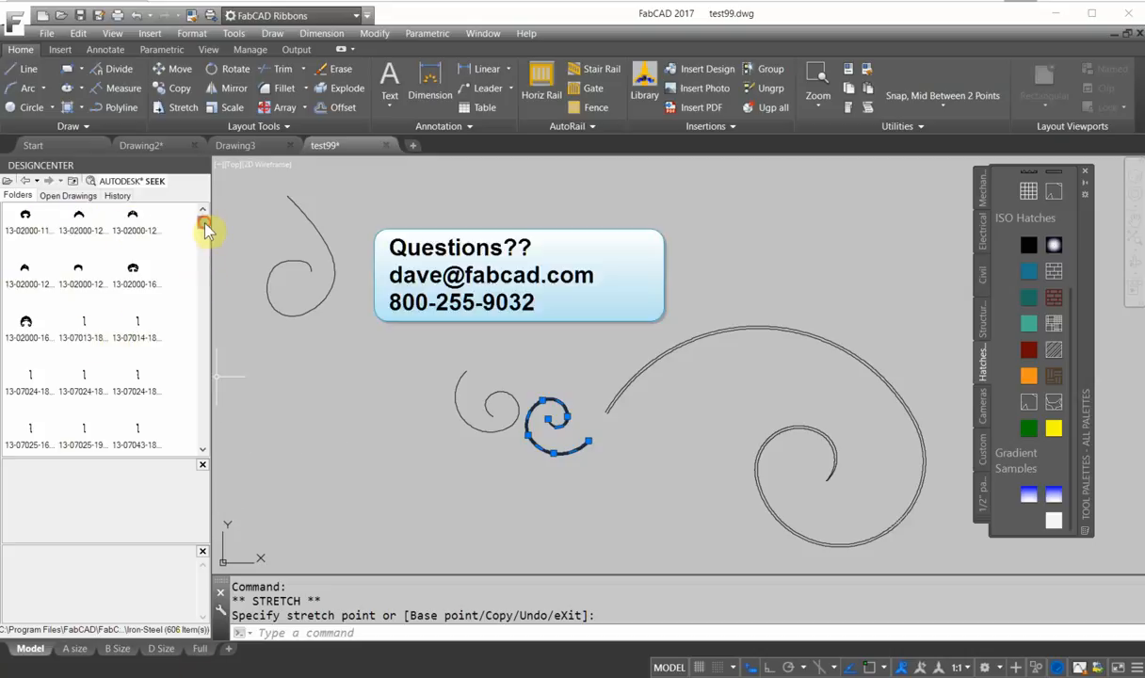
pyautogui.moveTo(205, 226); pyautogui.dragTo(204, 256)
pyautogui.click(84, 366)
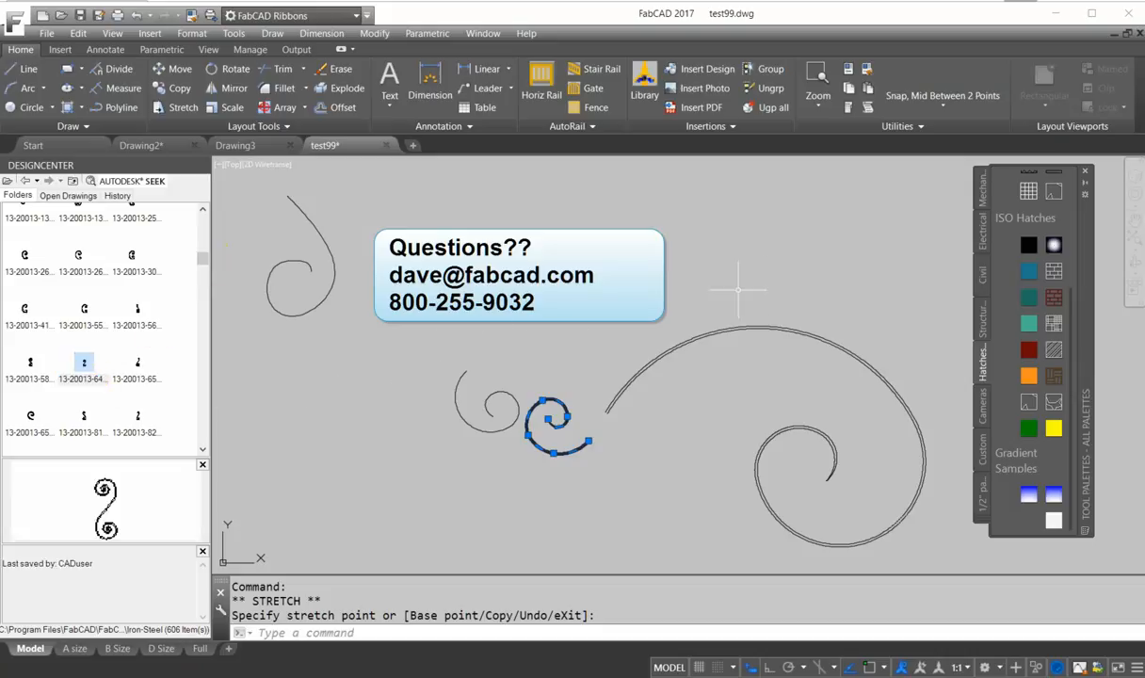
pyautogui.scroll(-2, 471, 332)
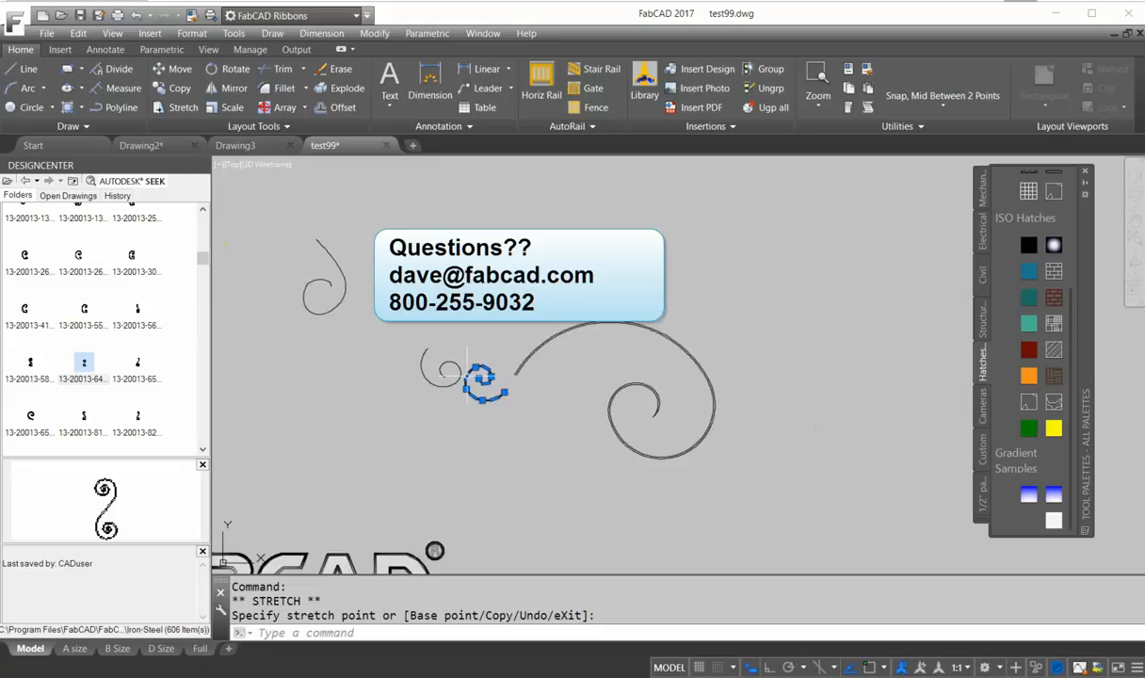
pyautogui.scroll(5, 565, 378)
pyautogui.scroll(-4, 626, 394)
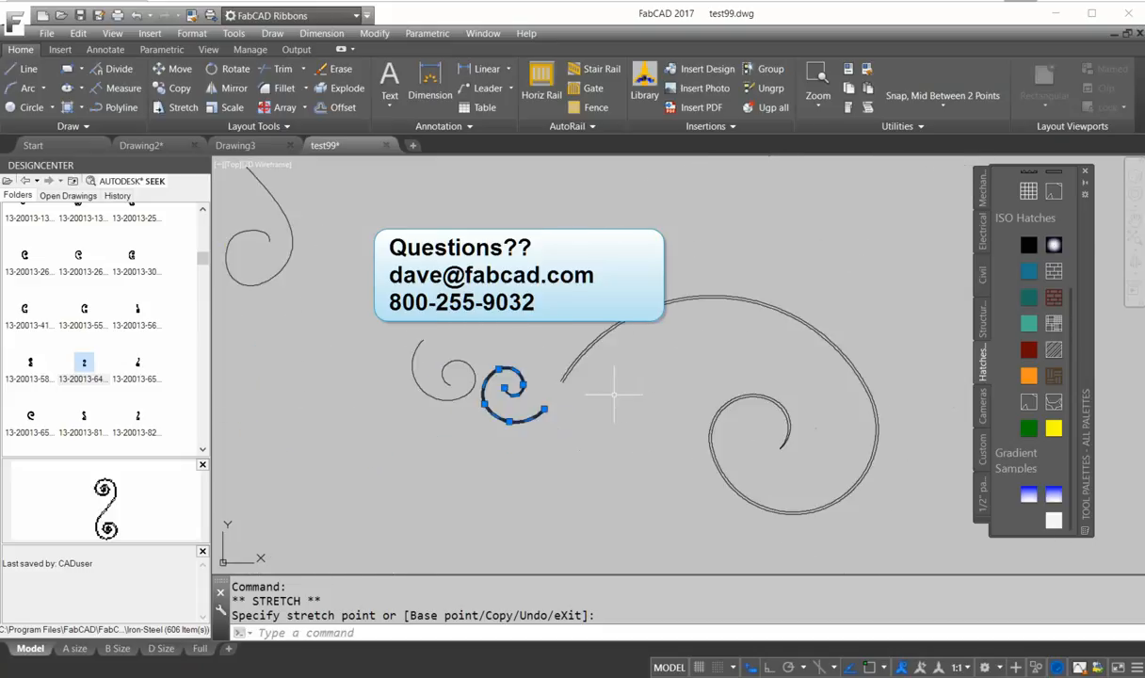